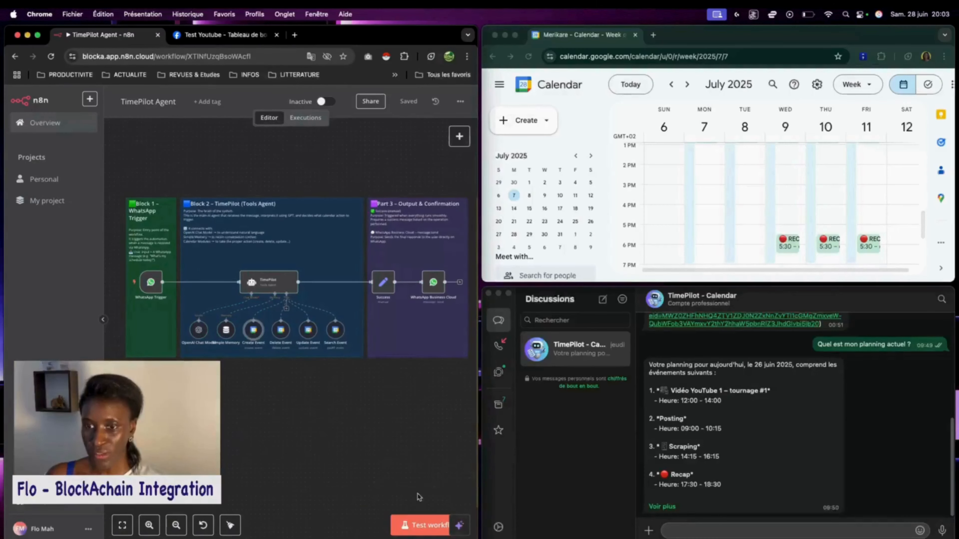
Start a test run of the TimePilot Agent workflow and switch to the TimePilot chat in WhatsApp.
{"action": "left_click", "coordinate": [419, 527]}
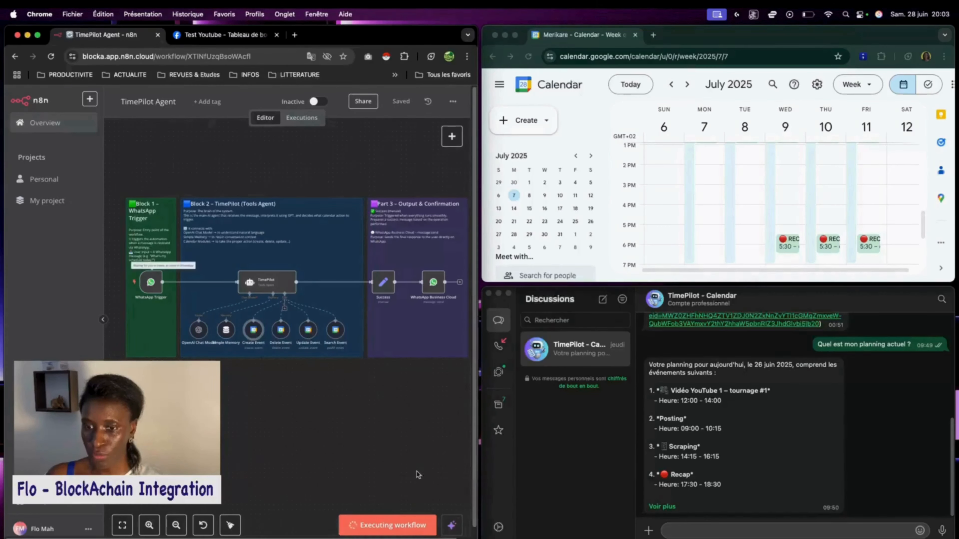
{"action": "left_click", "coordinate": [770, 532]}
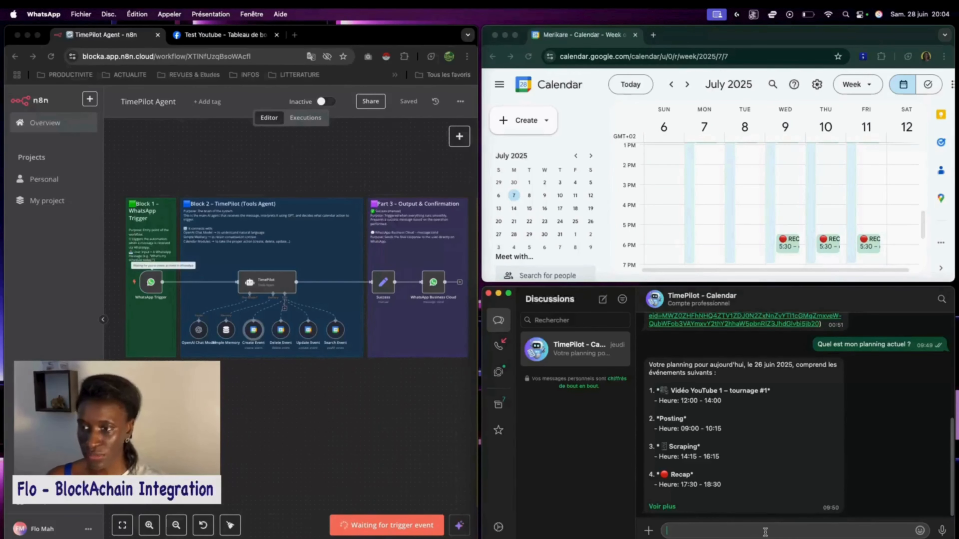
{"action": "type", "text": "E"}
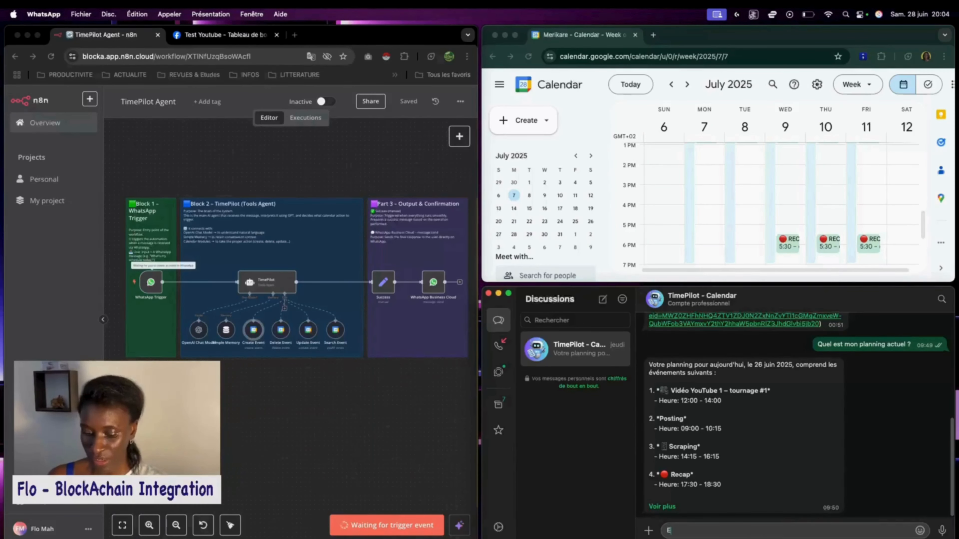
{"action": "type", "text": "venm"}
{"action": "key", "text": "BackSpace"}
{"action": "type", "text": "eme"}
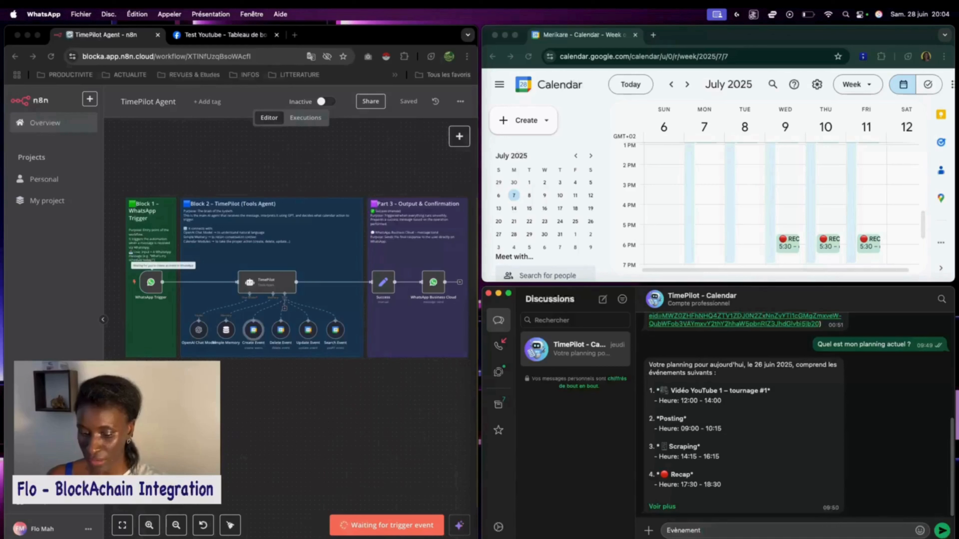
{"action": "type", "text": "nt"}
{"action": "key", "text": "super+a"}
{"action": "key", "text": "BackSpace"}
{"action": "type", "text": "Cr"}
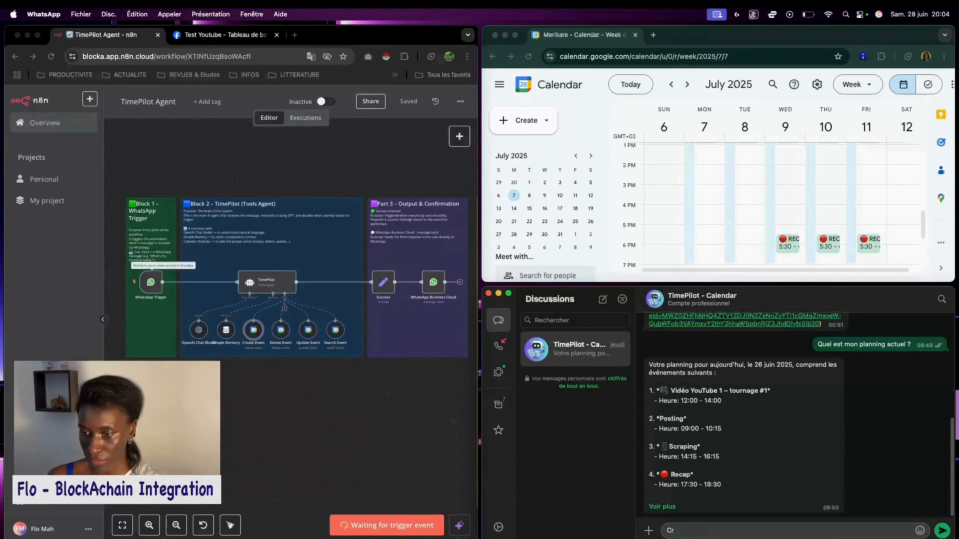
{"action": "type", "text": "ée un évènement"}
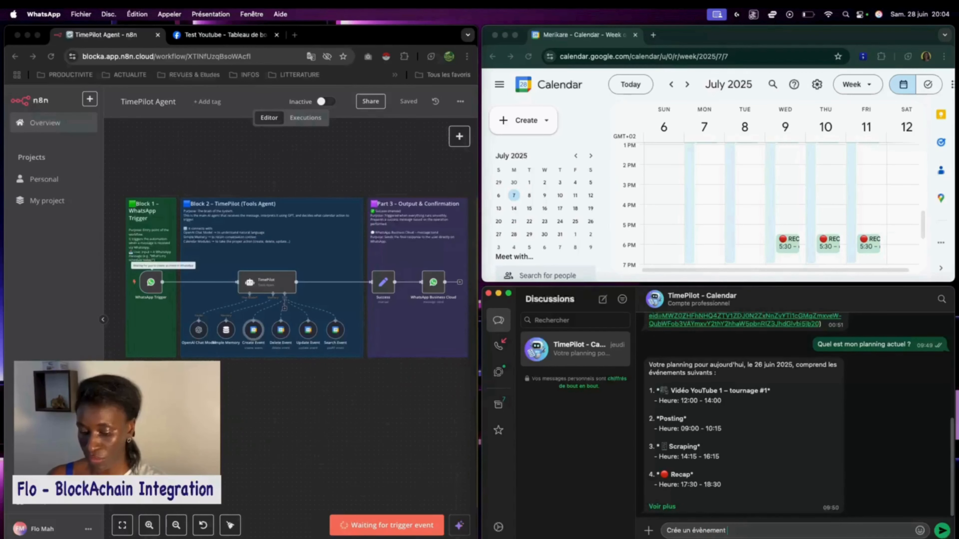
{"action": "key", "text": "super+a"}
{"action": "key", "text": "BackSpace"}
Send TimePilot "Crée 3 évènements. 1 « rendez-vous » lundi prochain à 15h. 2 « dentiste » mardi prochain à 17h. 3 « sport » mercredi prochain à 18h".
{"action": "type", "text": "Crée"}
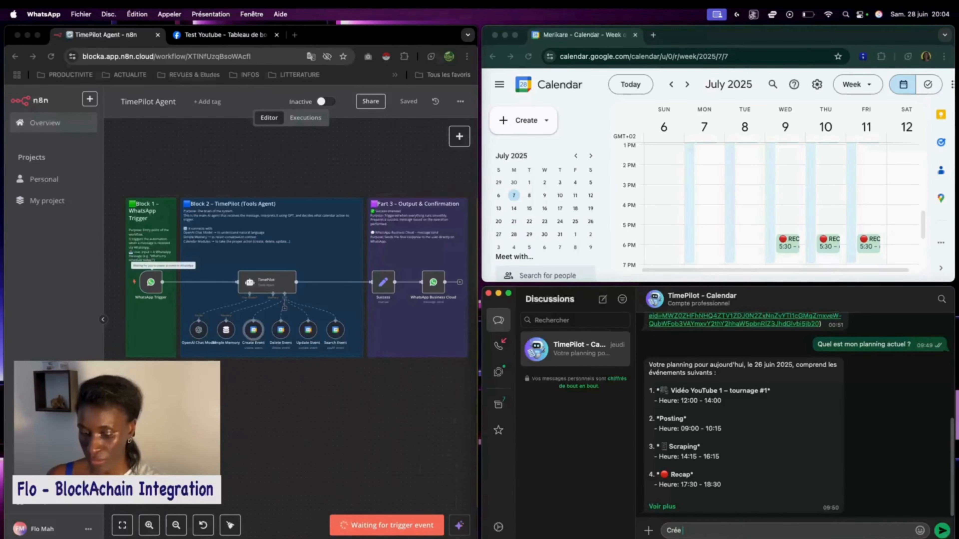
{"action": "type", "text": " 3 évènemen"}
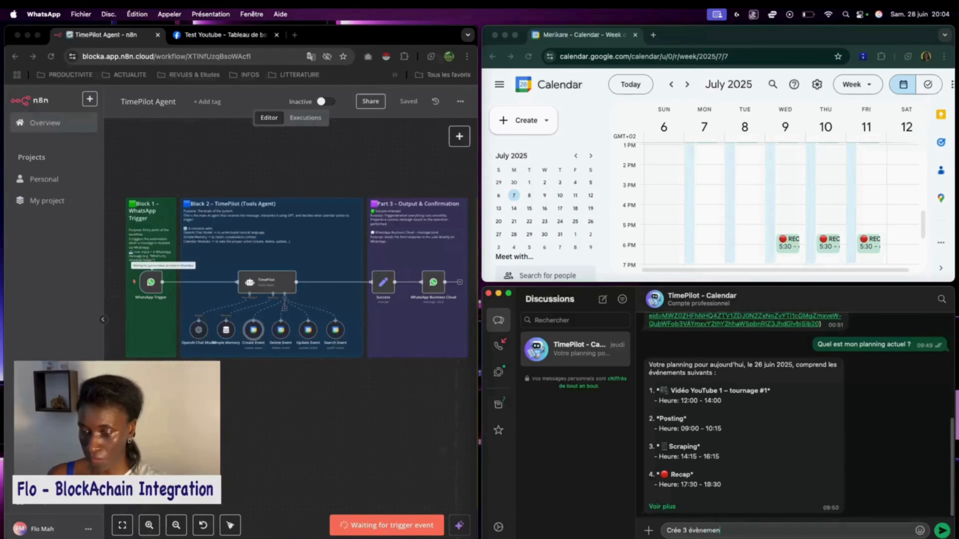
{"action": "type", "text": "ts. 1 « rend"}
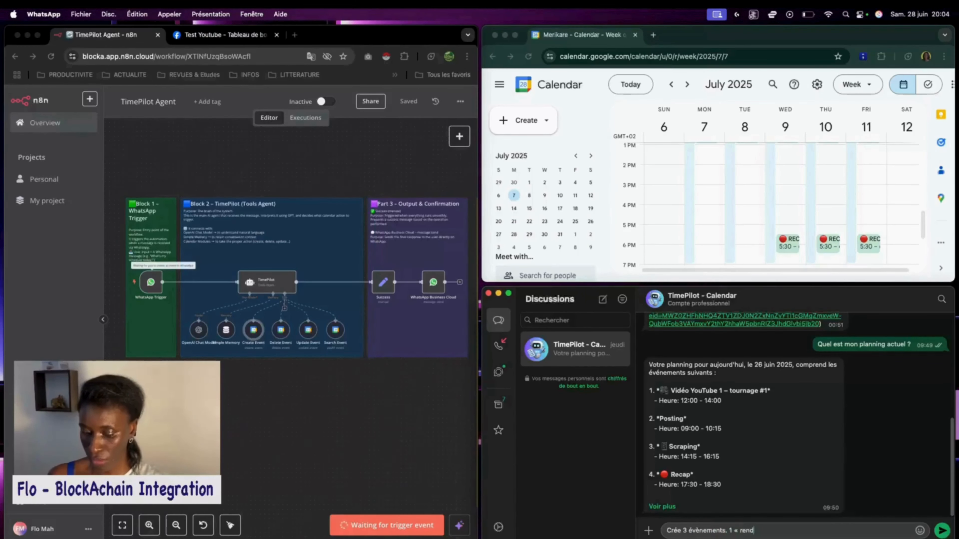
{"action": "type", "text": "ez-vous » (lund"}
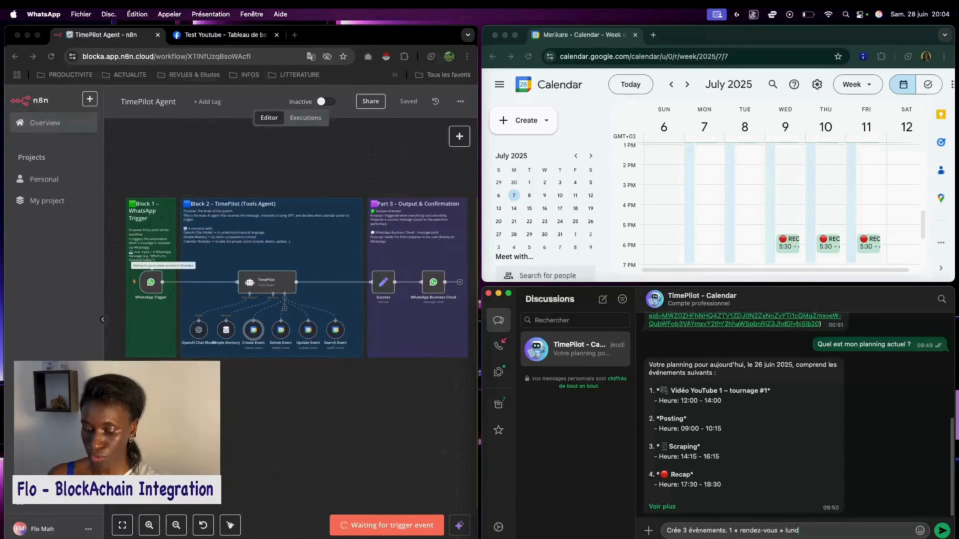
{"action": "type", "text": "i prochain à 15h. 2"}
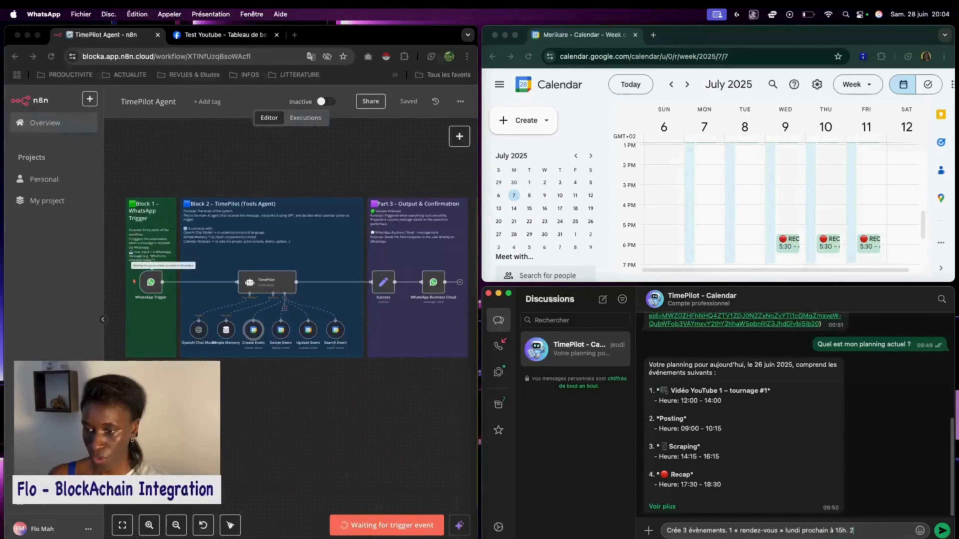
{"action": "type", "text": " « dentiste »"}
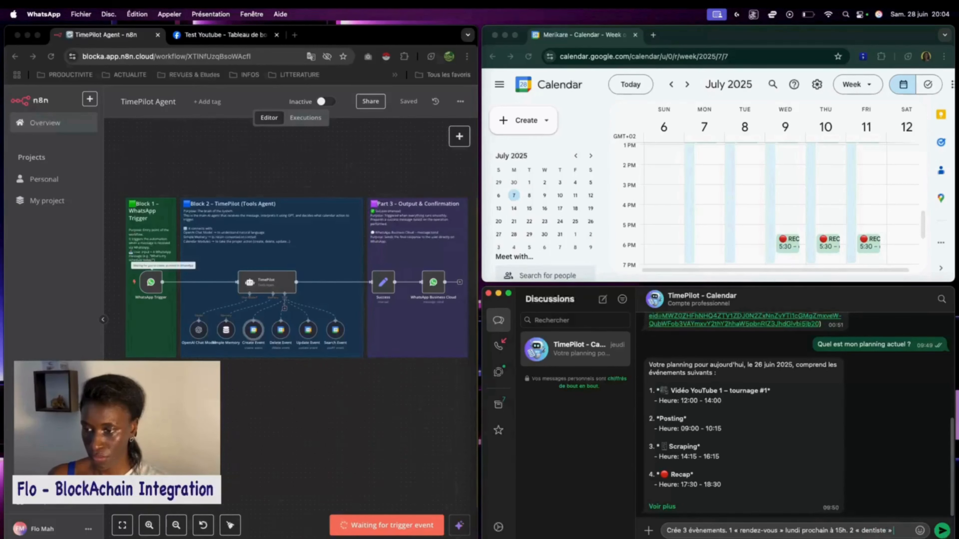
{"action": "type", "text": " mardi prochain à"}
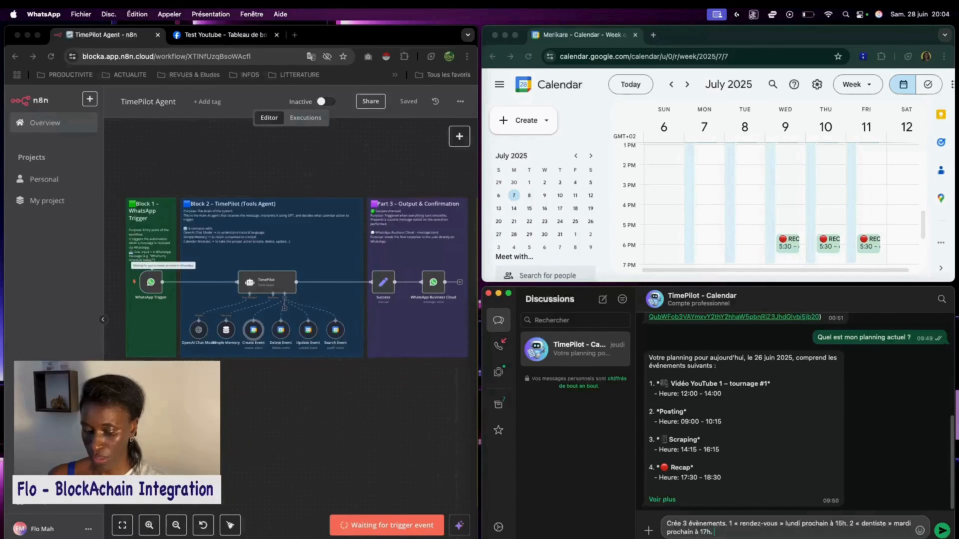
{"action": "type", "text": "17h. 3 « s"}
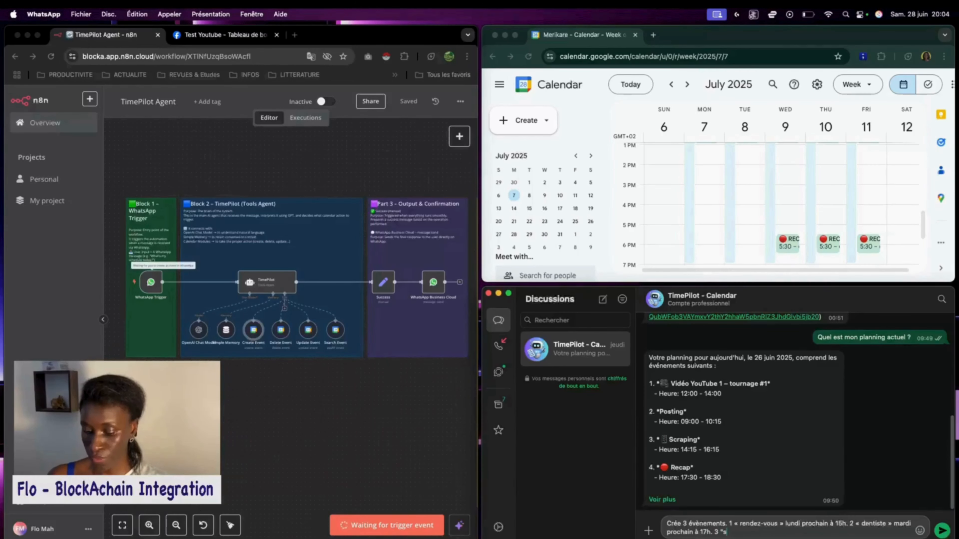
{"action": "type", "text": "port"}
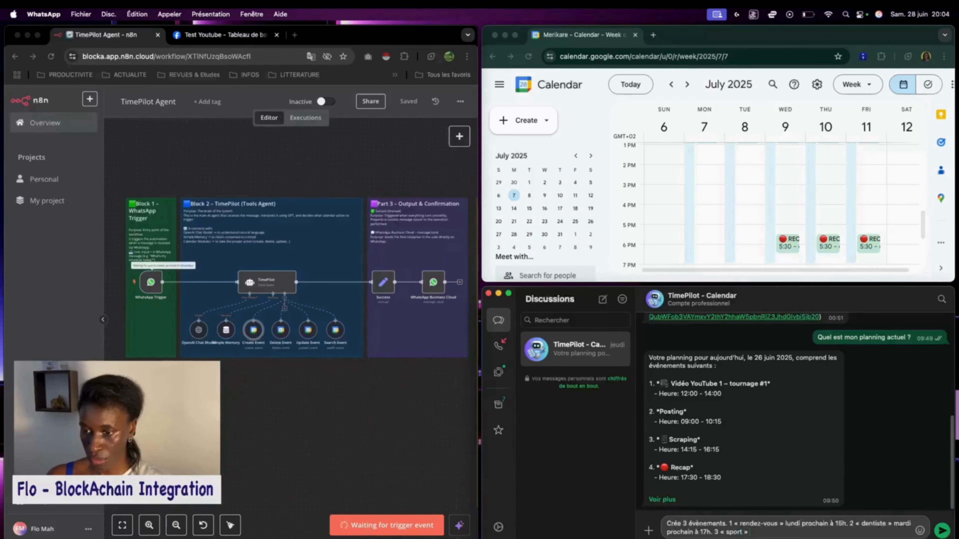
{"action": "type", "text": " » mercredi pr"}
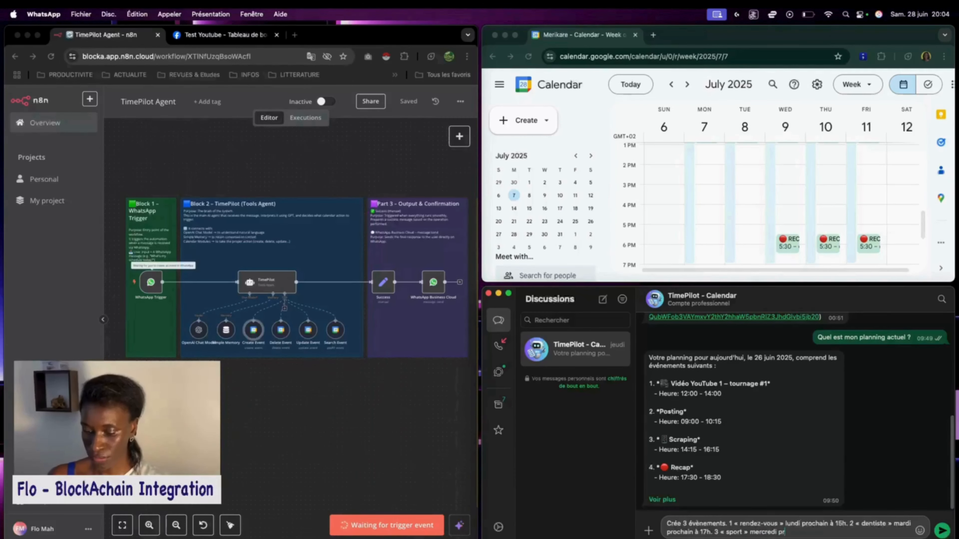
{"action": "type", "text": "ochain à"}
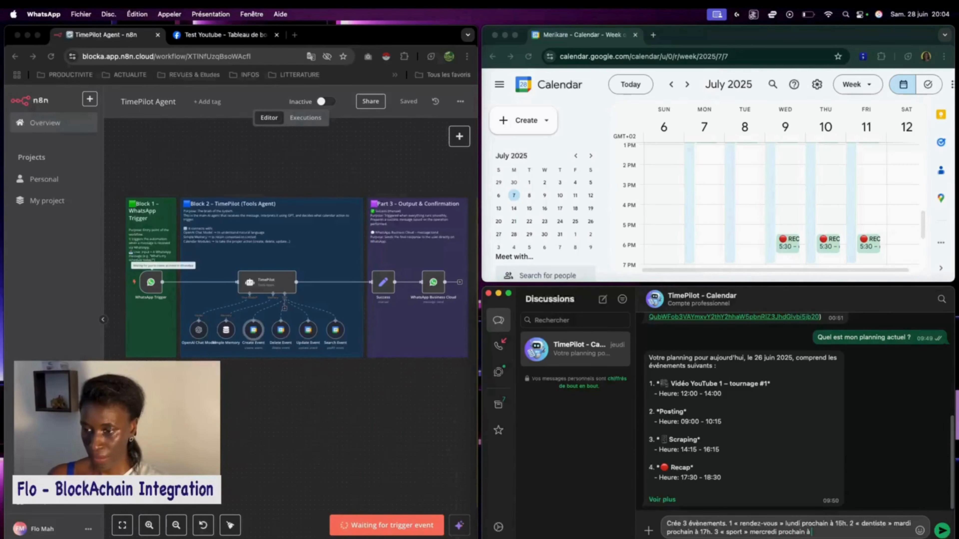
{"action": "type", "text": " 18h"}
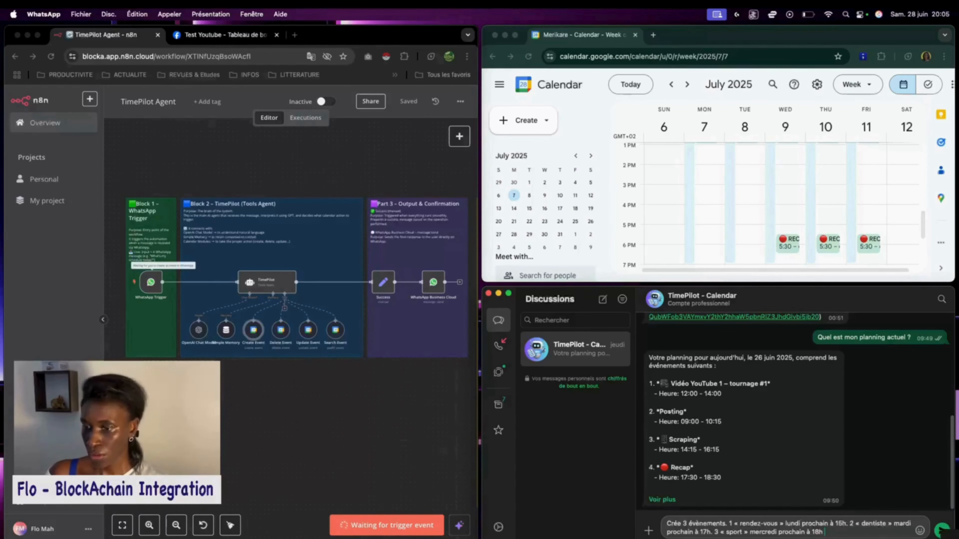
{"action": "left_click", "coordinate": [941, 531]}
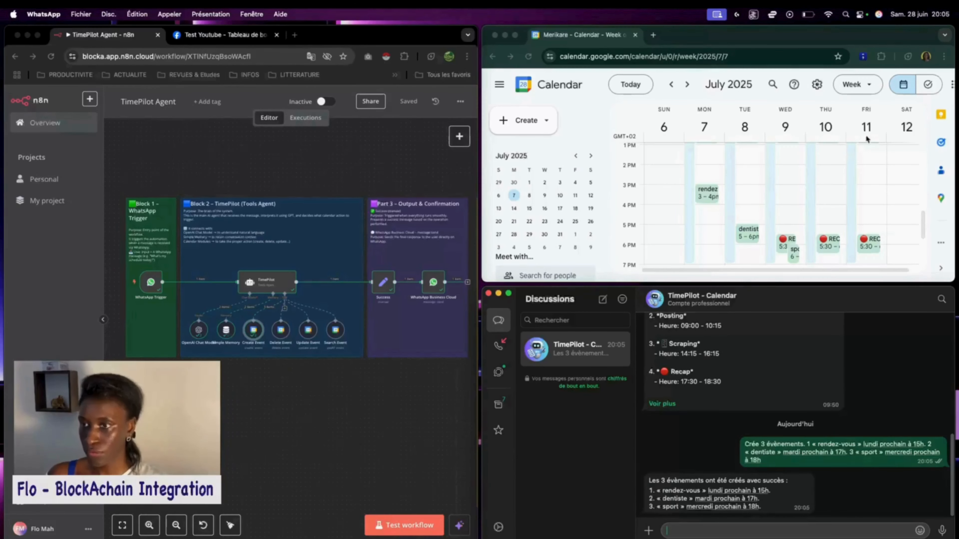
Start another workflow test and send TimePilot the message "Supprime l'évènement « sport » du 9 juillet 2025 à 18h".
{"action": "left_click", "coordinate": [804, 183]}
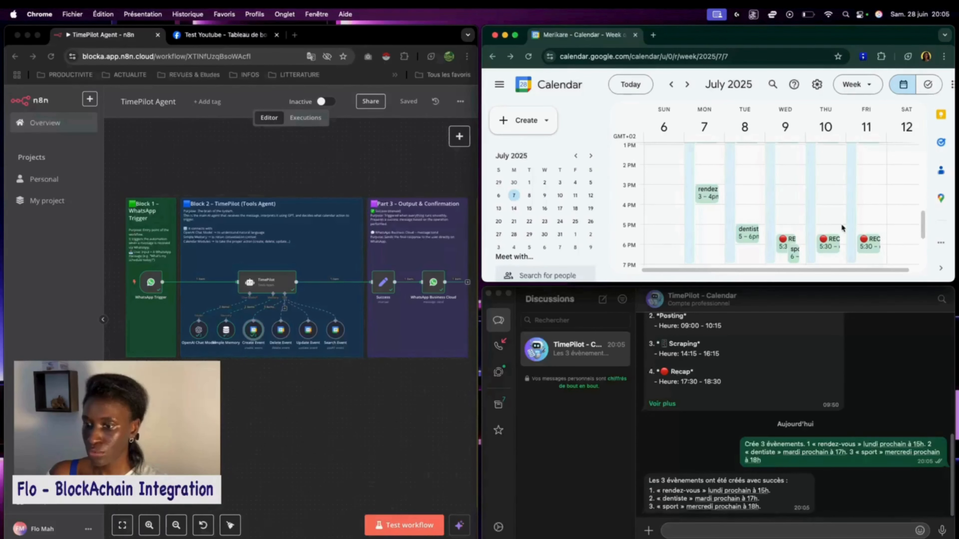
{"action": "scroll", "coordinate": [841, 227], "scroll_direction": "down", "scroll_amount": 1}
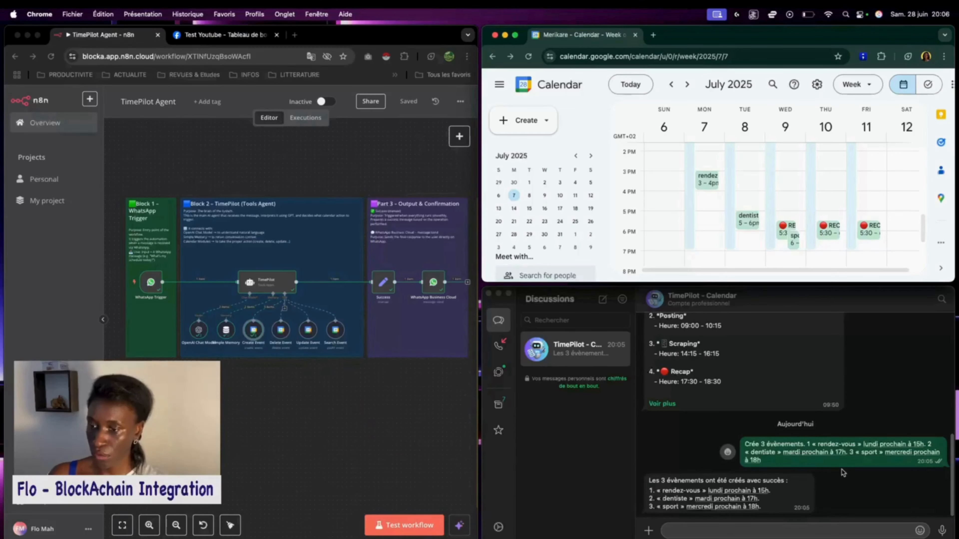
{"action": "left_click", "coordinate": [419, 520]}
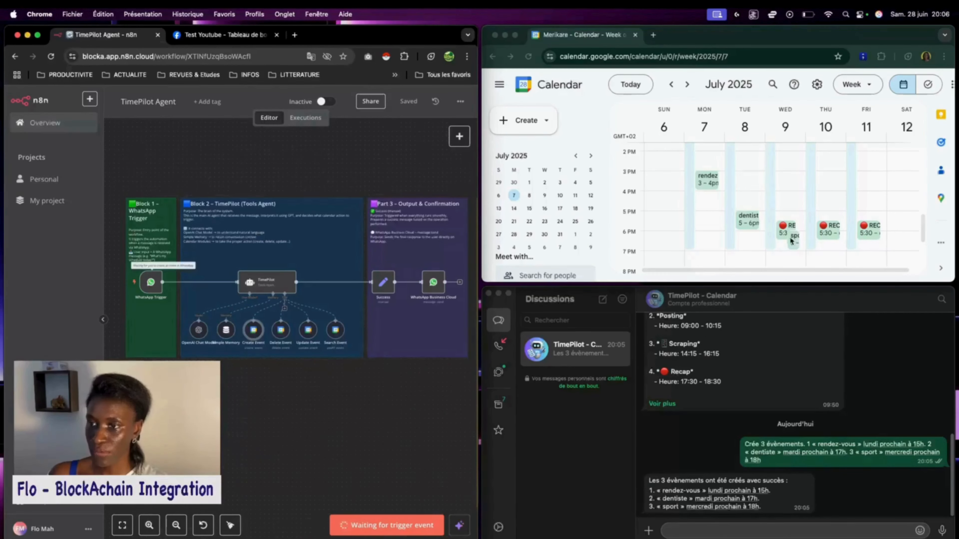
{"action": "left_click", "coordinate": [767, 531]}
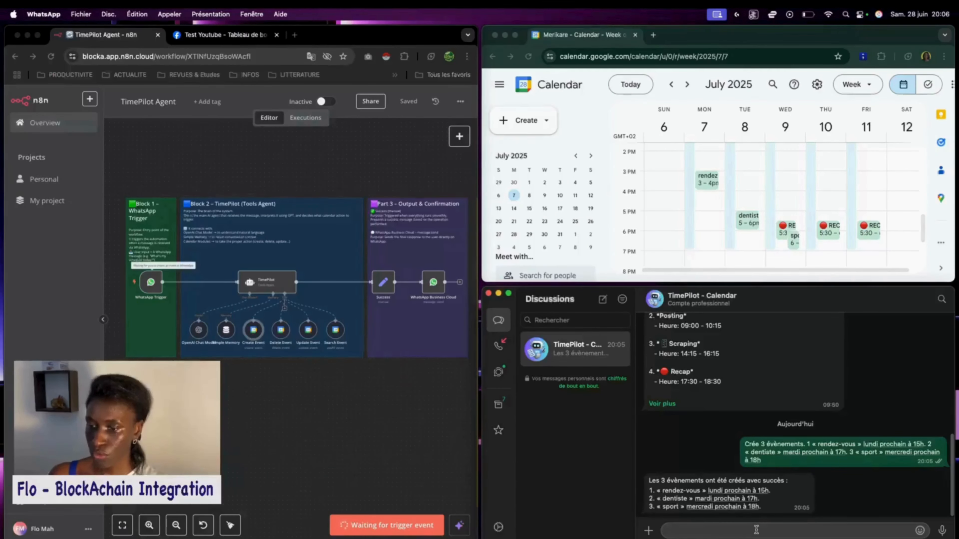
{"action": "type", "text": "Supprime l'évènement « sport » d"}
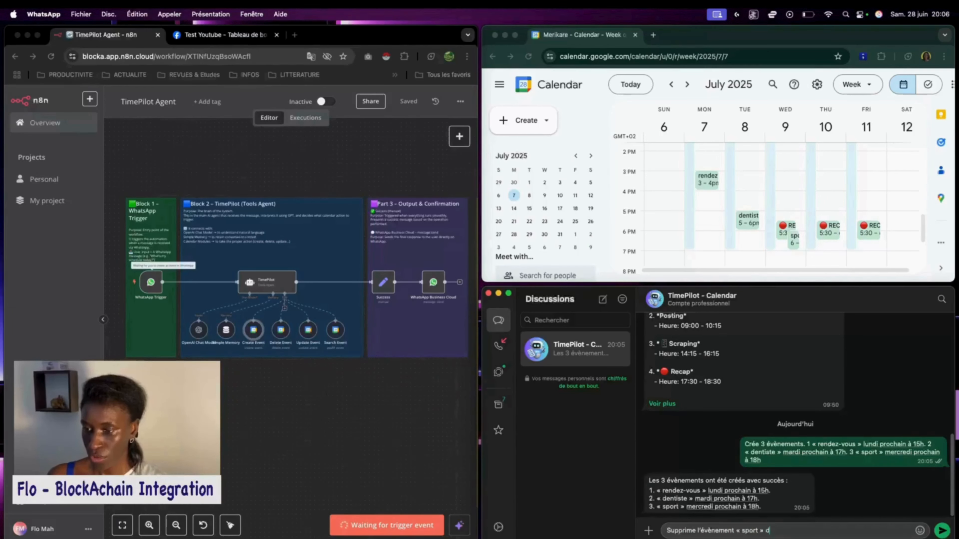
{"action": "type", "text": "u 9"}
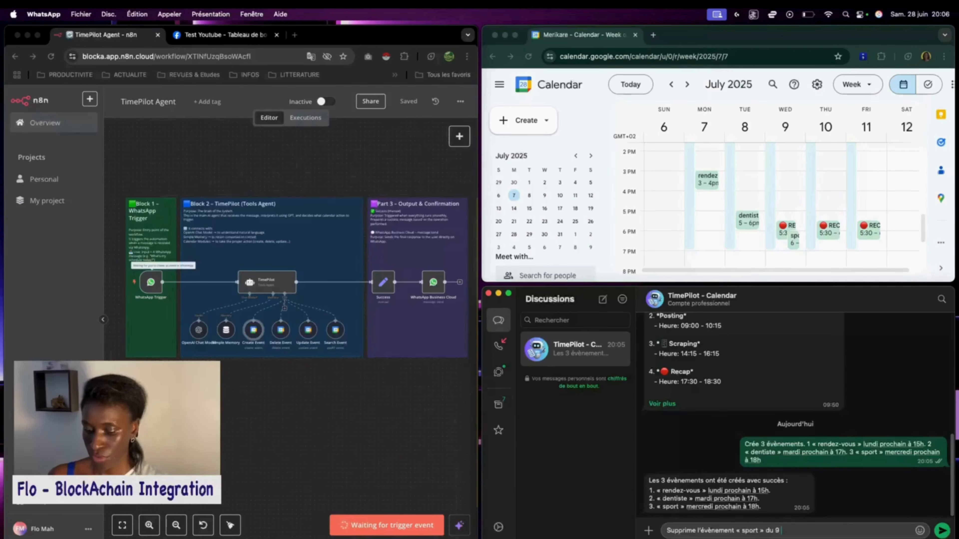
{"action": "type", "text": " juillet 2025 à"}
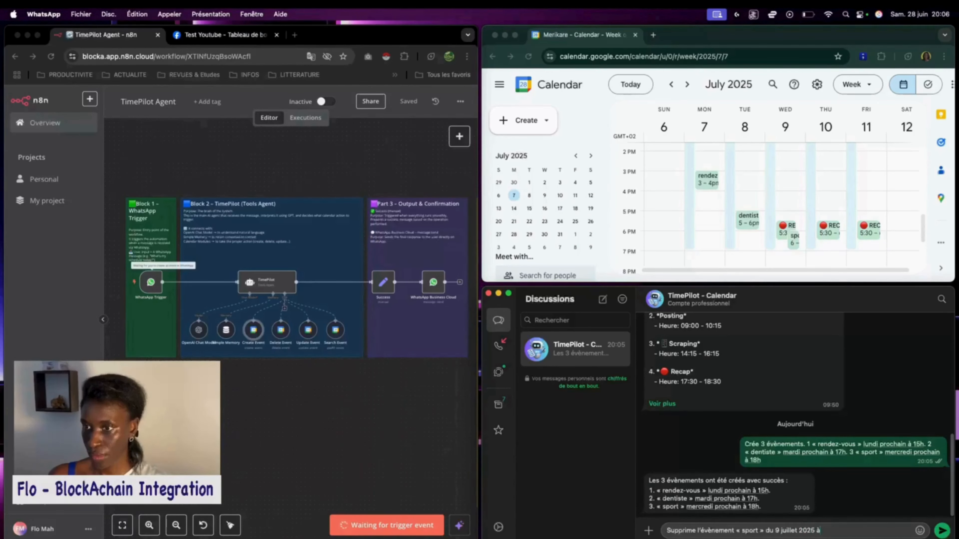
{"action": "type", "text": " 18h"}
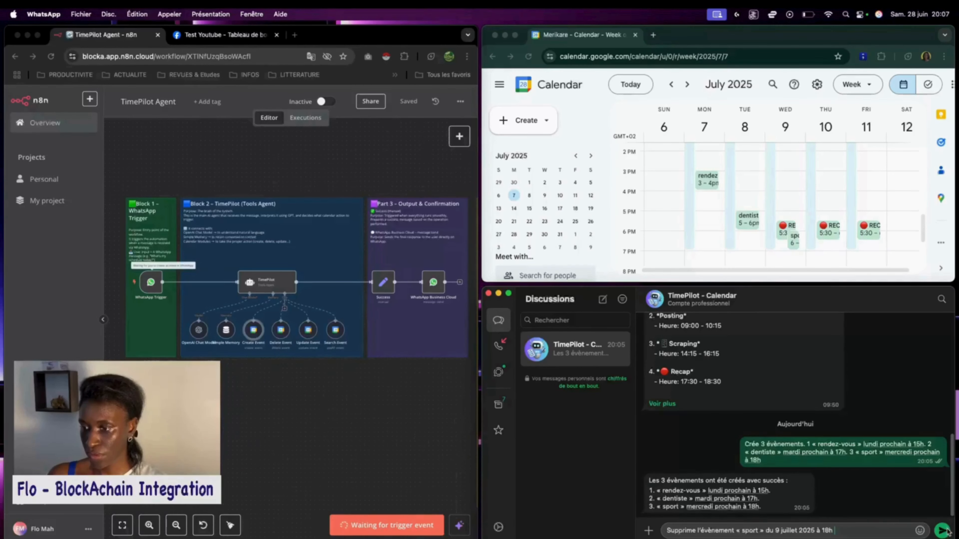
{"action": "left_click", "coordinate": [944, 531]}
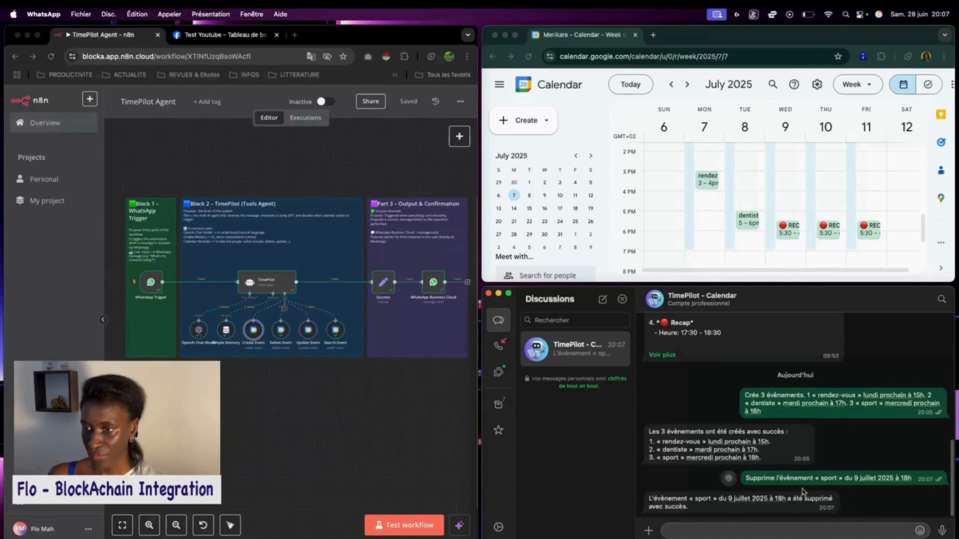
Start another workflow test and draft the message "Déplace l'évènement « rendez-vous » du 7 juillet 2025 à 15h," to TimePilot in WhatsApp.
{"action": "left_click", "coordinate": [399, 526]}
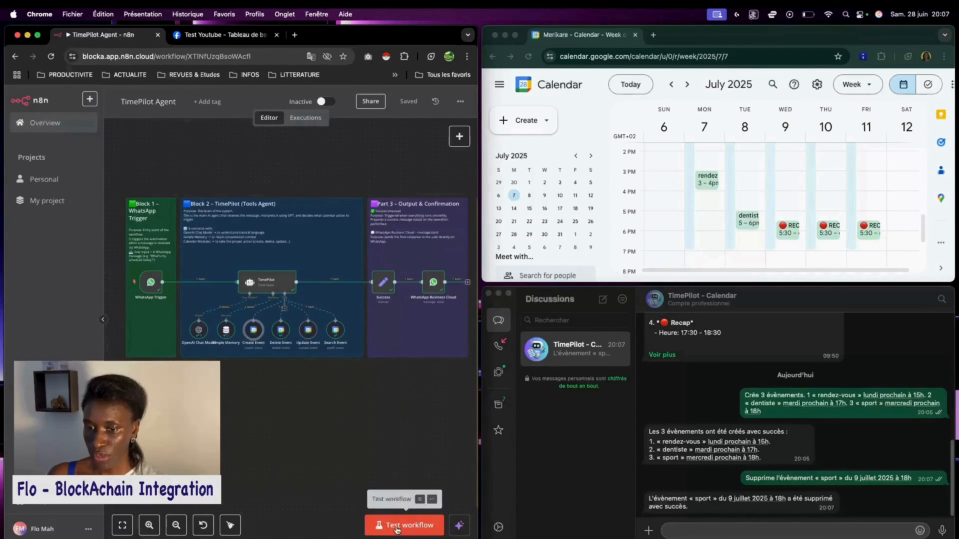
{"action": "left_click", "coordinate": [396, 528]}
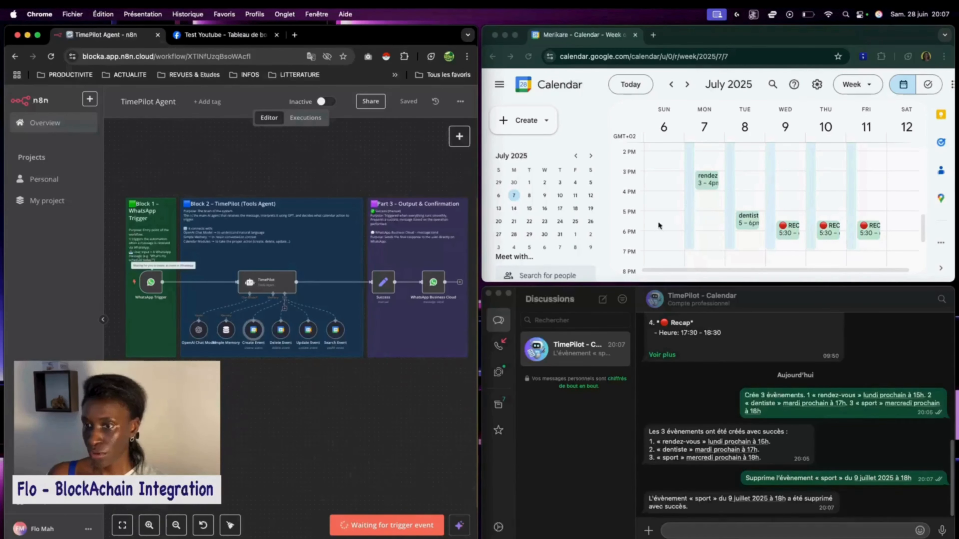
{"action": "left_click", "coordinate": [696, 532]}
{"action": "type", "text": "Déplace l'"}
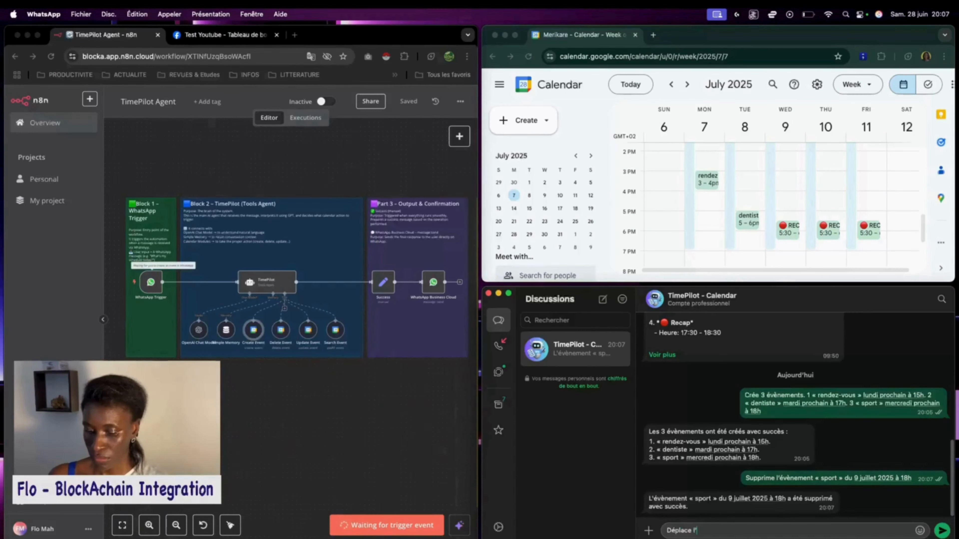
{"action": "type", "text": "évènement"}
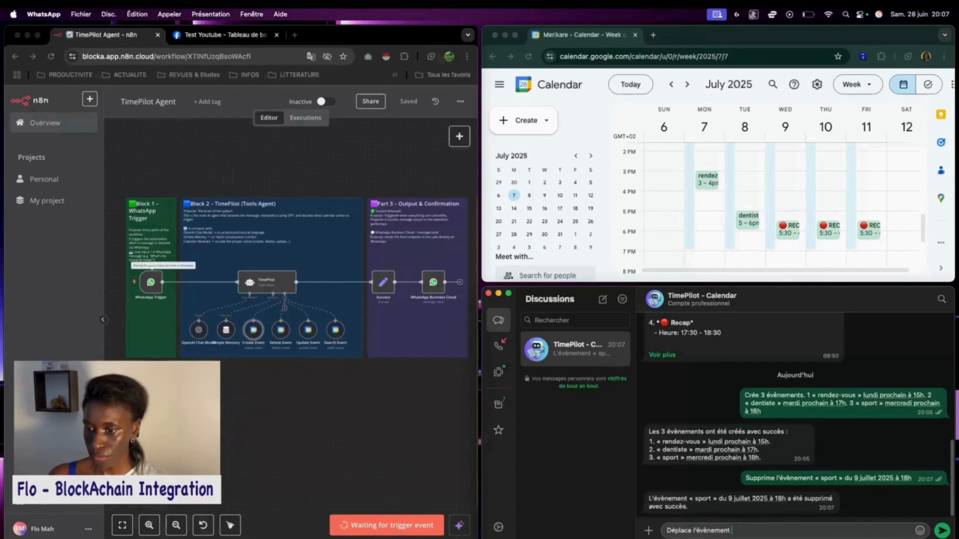
{"action": "type", "text": " « rendez-vous"}
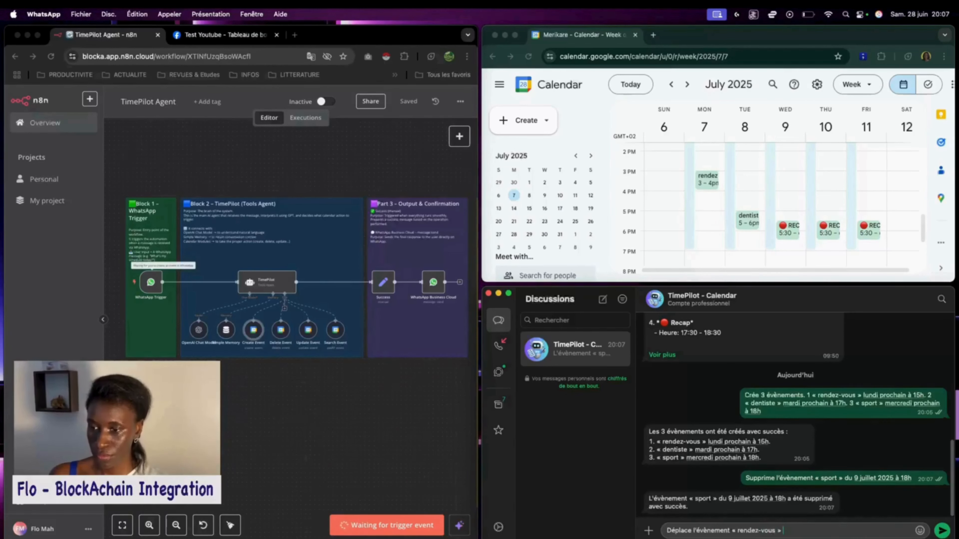
{"action": "type", "text": " » du 7 juill"}
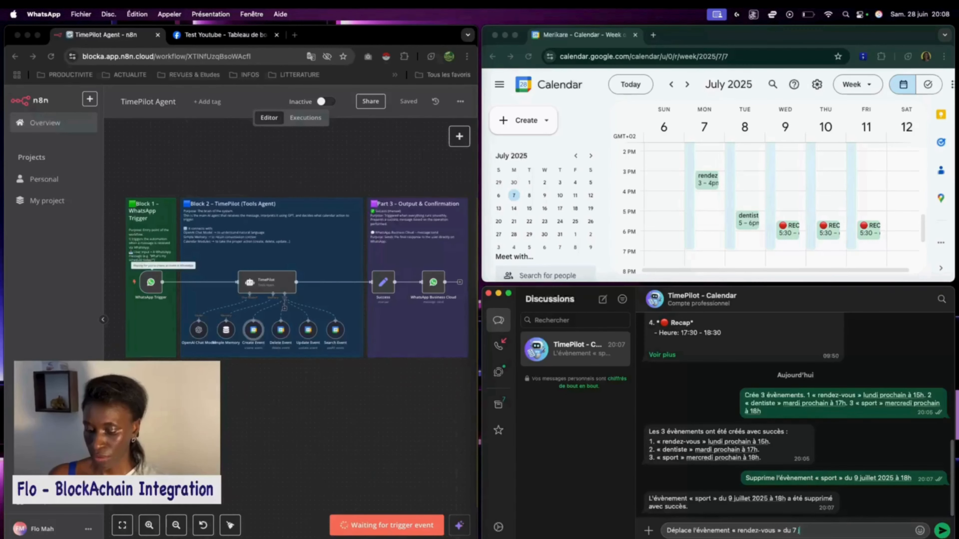
{"action": "type", "text": "5 "}
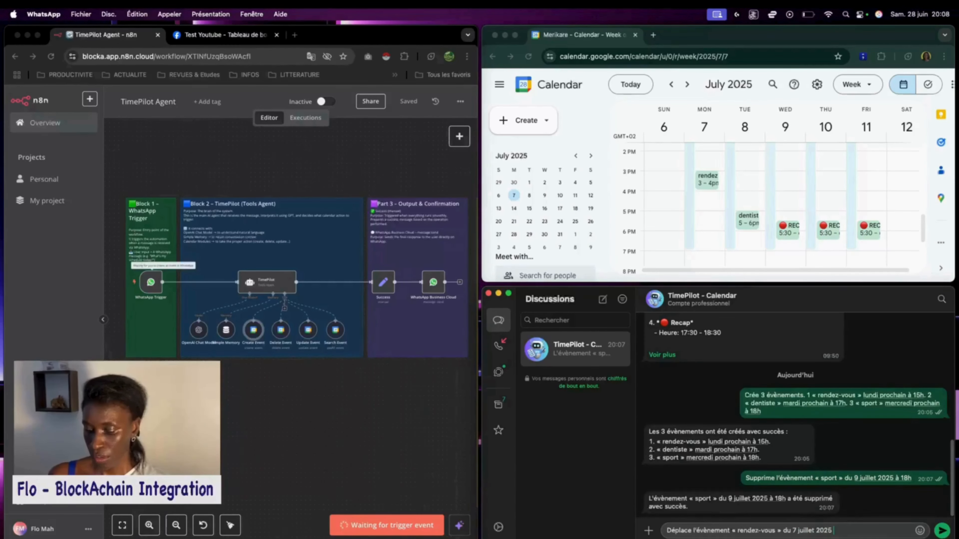
{"action": "type", "text": "à 15"}
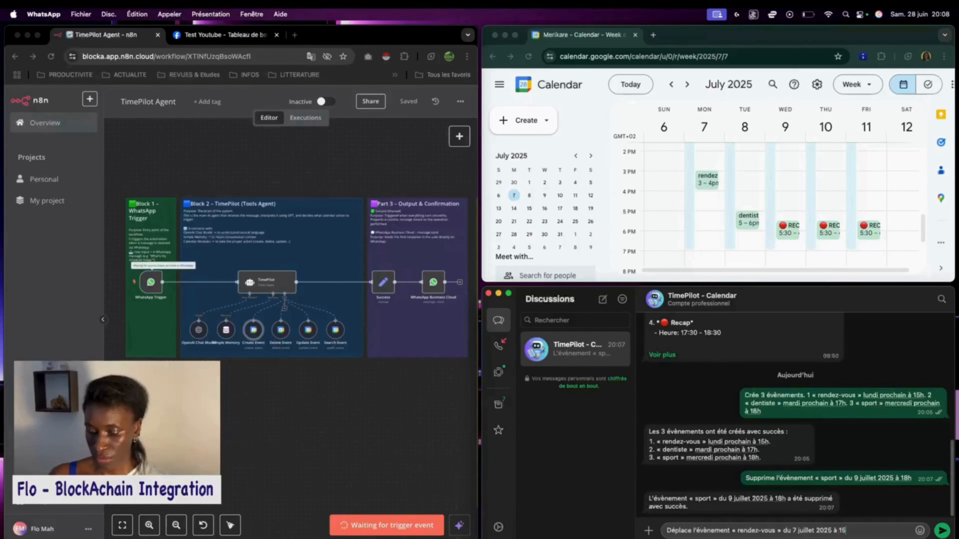
{"action": "type", "text": "h,"}
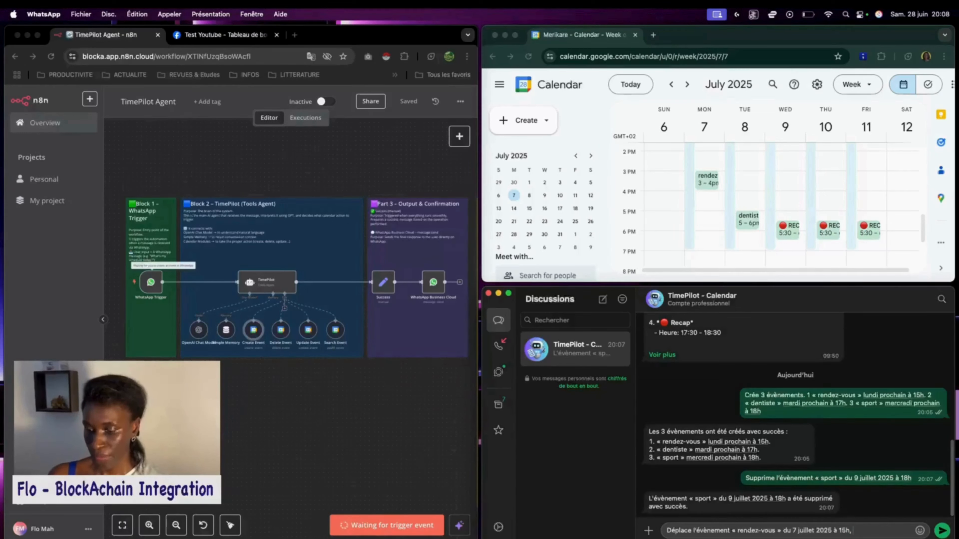
Reword the drafted message to "de 15h, à 16h" after the date and send it to TimePilot.
{"action": "left_click", "coordinate": [838, 531]}
{"action": "key", "text": "BackSpace"}
{"action": "type", "text": "de"}
{"action": "left_click", "coordinate": [880, 533]}
{"action": "type", "text": "à 16h"}
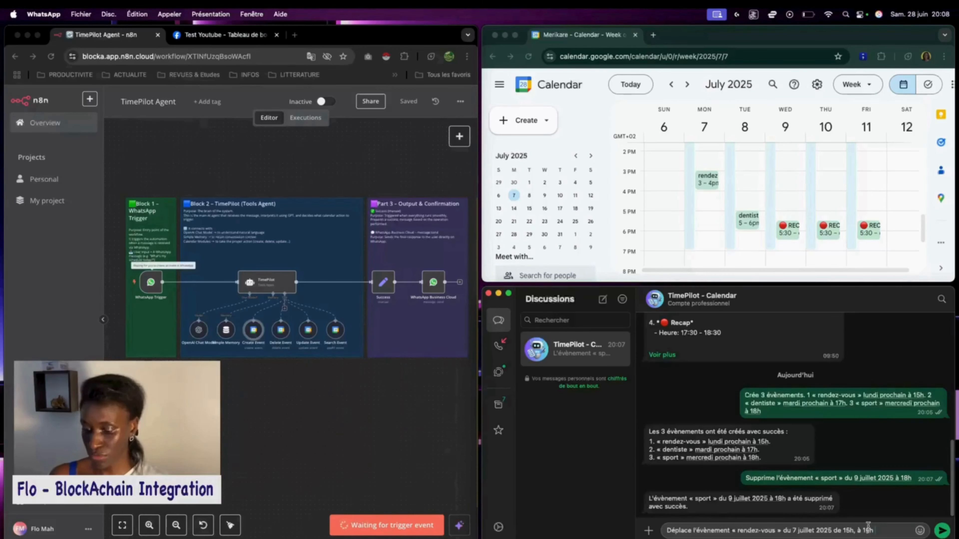
{"action": "key", "text": "BackSpace"}
{"action": "key", "text": "BackSpace"}
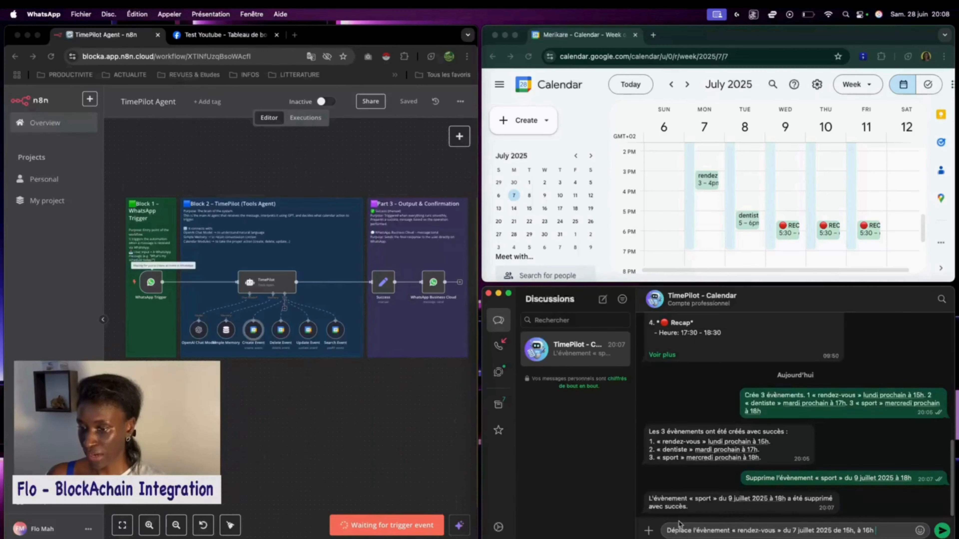
{"action": "left_click", "coordinate": [943, 531]}
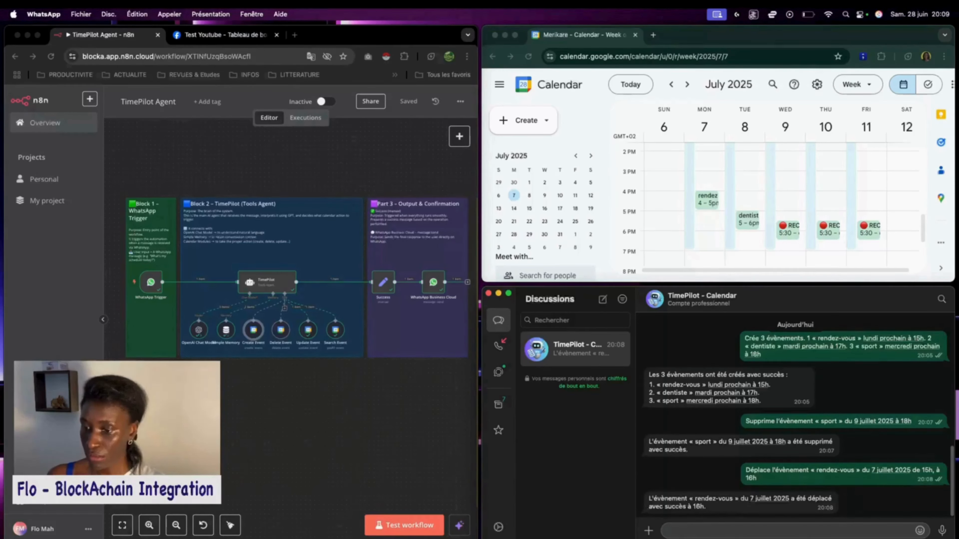
Start a new workflow test and send TimePilot the WhatsApp message "Quel est mon planning d'aujourd'hui ?".
{"action": "left_click", "coordinate": [404, 525]}
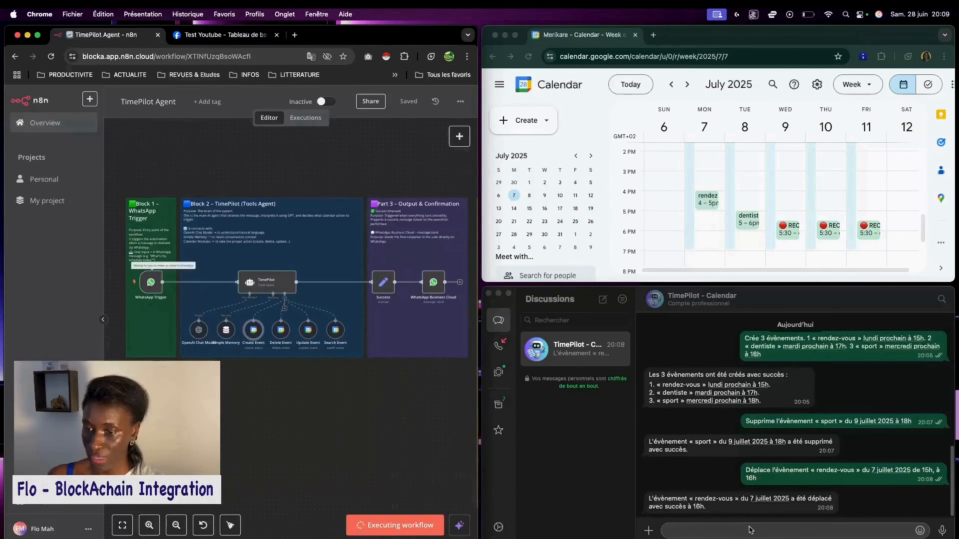
{"action": "left_click", "coordinate": [740, 531]}
{"action": "type", "text": "Quel est mon planning"}
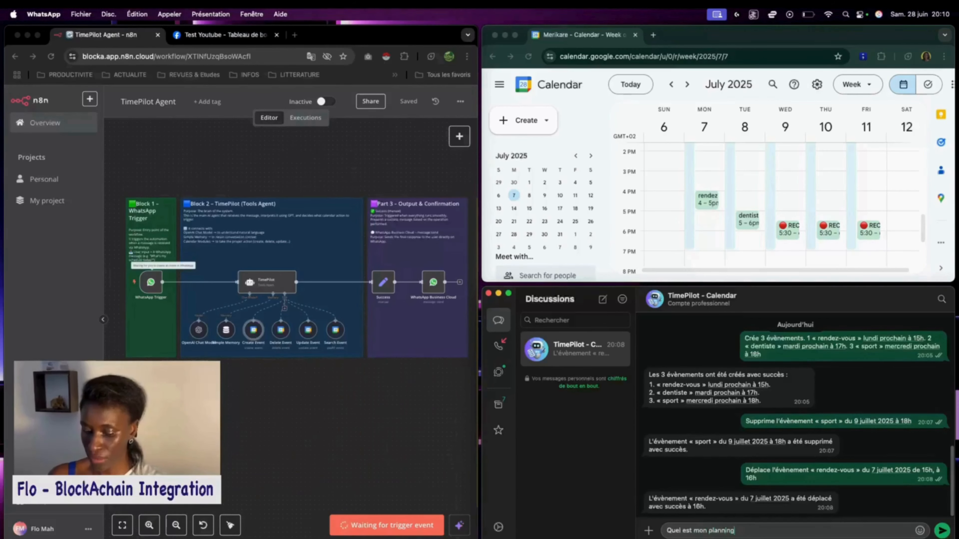
{"action": "type", "text": " d'aujourd"}
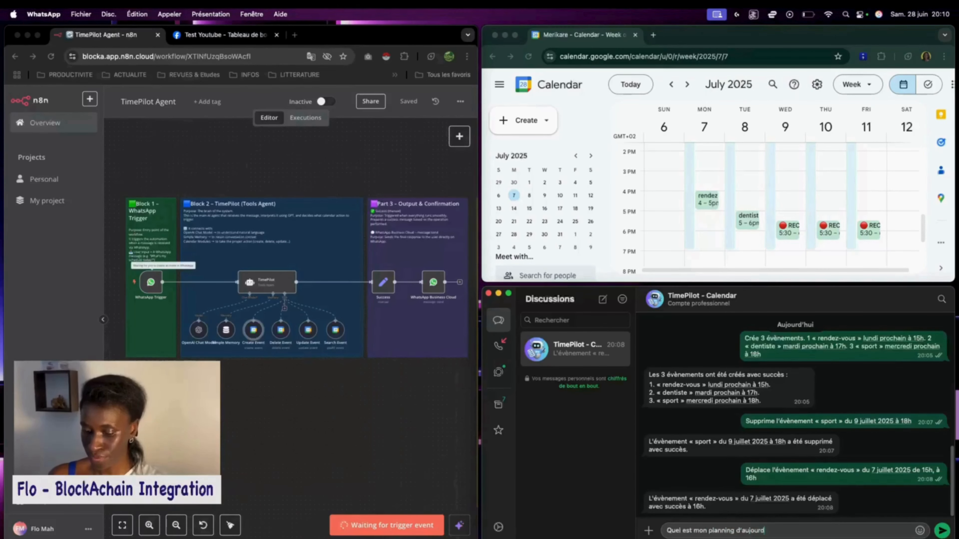
{"action": "type", "text": "'hui ?"}
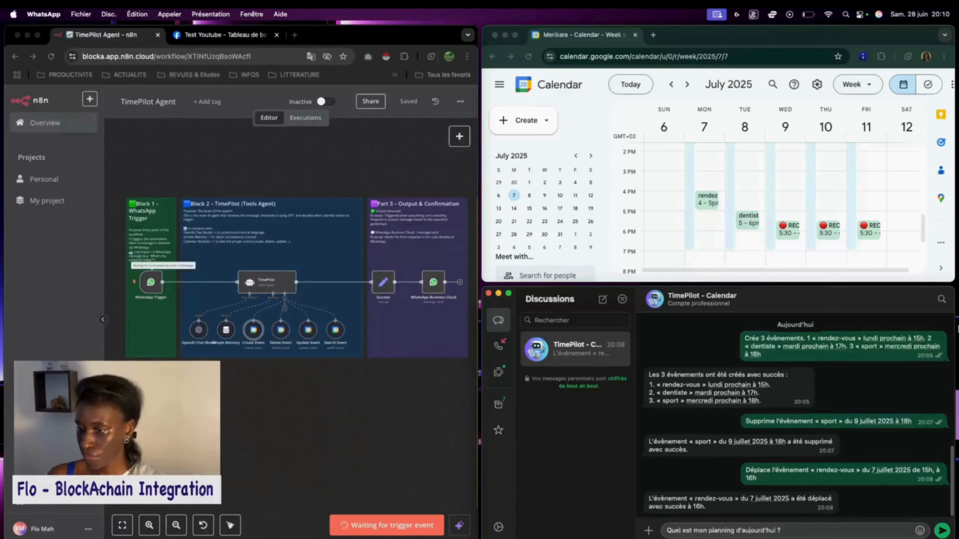
{"action": "key", "text": "Return"}
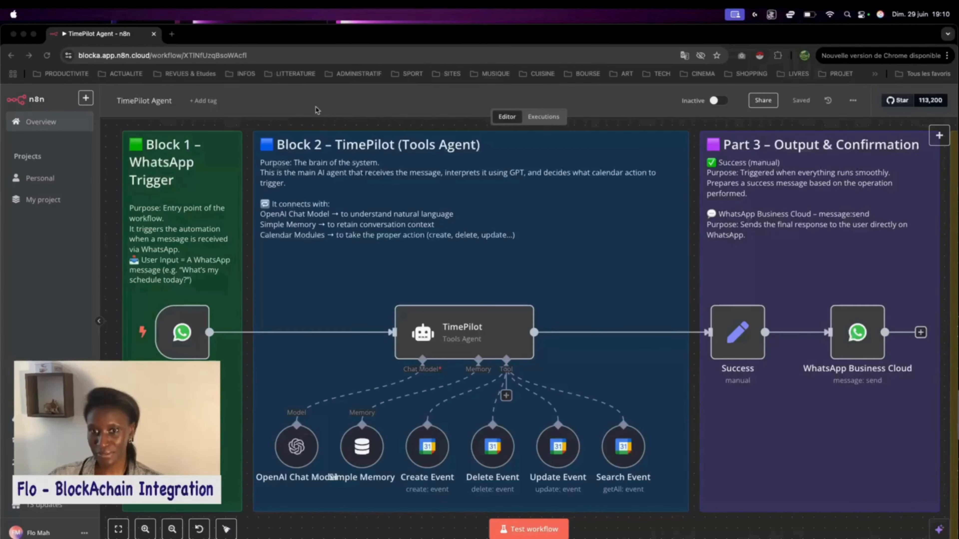
Inspect the WhatsApp Trigger node's credential and Trigger On parameters, and return to the workflow canvas.
{"action": "left_click", "coordinate": [247, 124]}
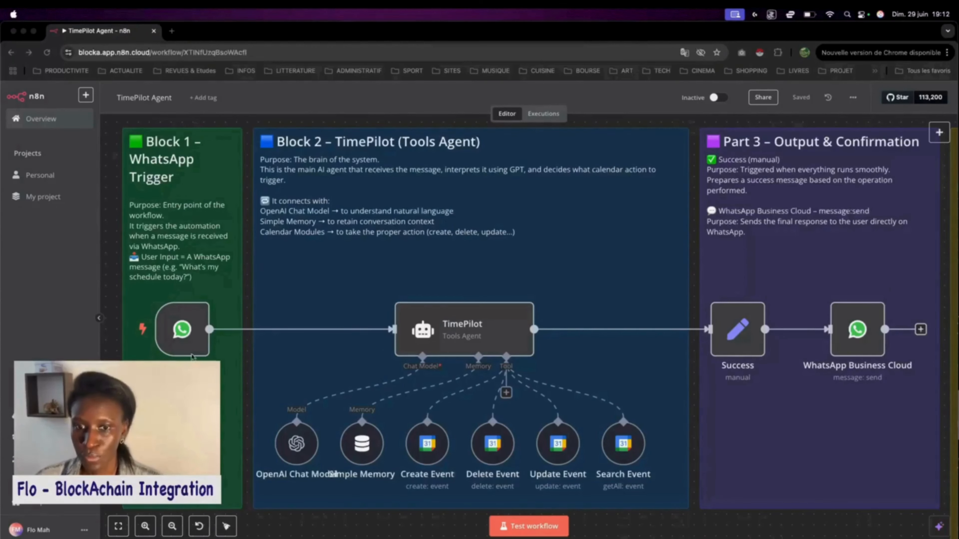
{"action": "double_click", "coordinate": [183, 339]}
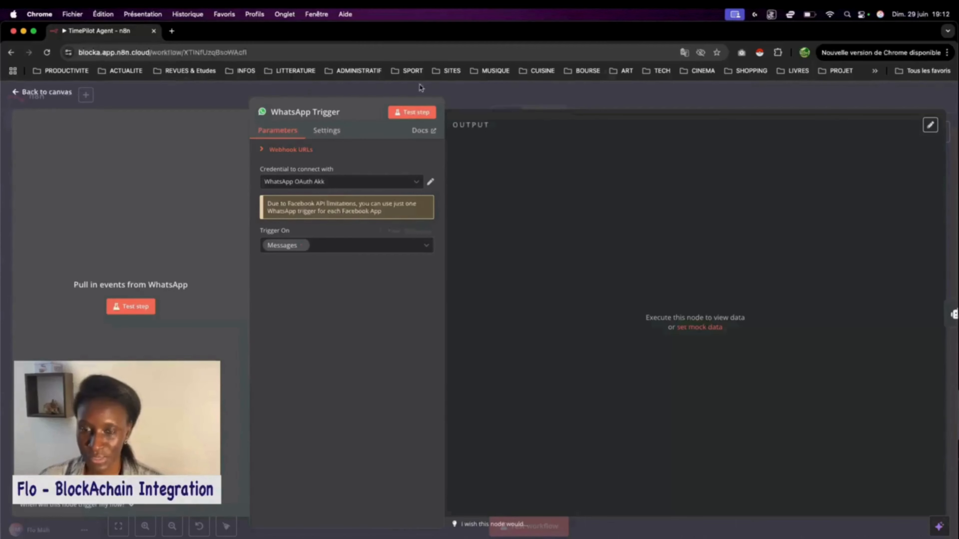
{"action": "left_click", "coordinate": [232, 101]}
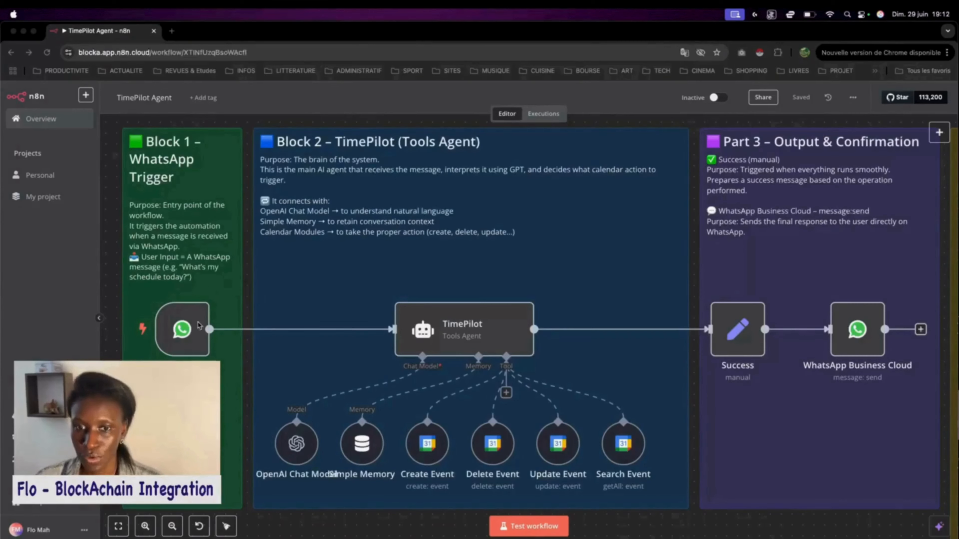
{"action": "double_click", "coordinate": [183, 342]}
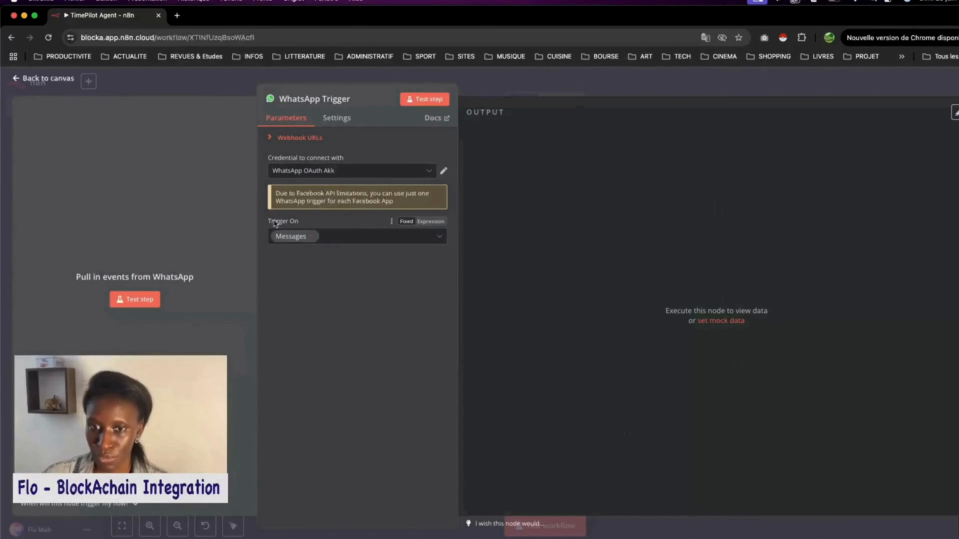
{"action": "left_click", "coordinate": [439, 240]}
{"action": "left_click", "coordinate": [439, 242]}
{"action": "left_click", "coordinate": [215, 84]}
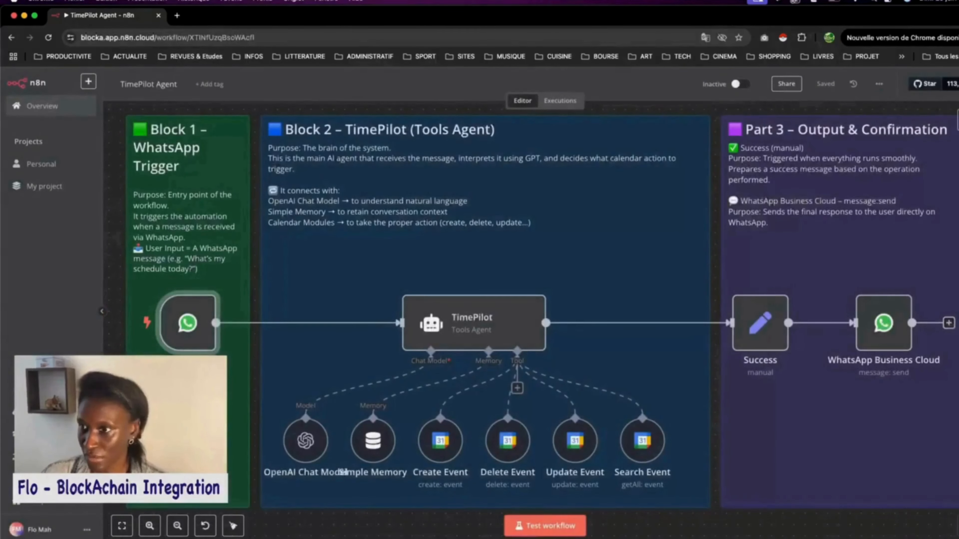
Search the node library for "what" and review the actions and triggers of WhatsApp Business Cloud.
{"action": "left_click", "coordinate": [957, 120]}
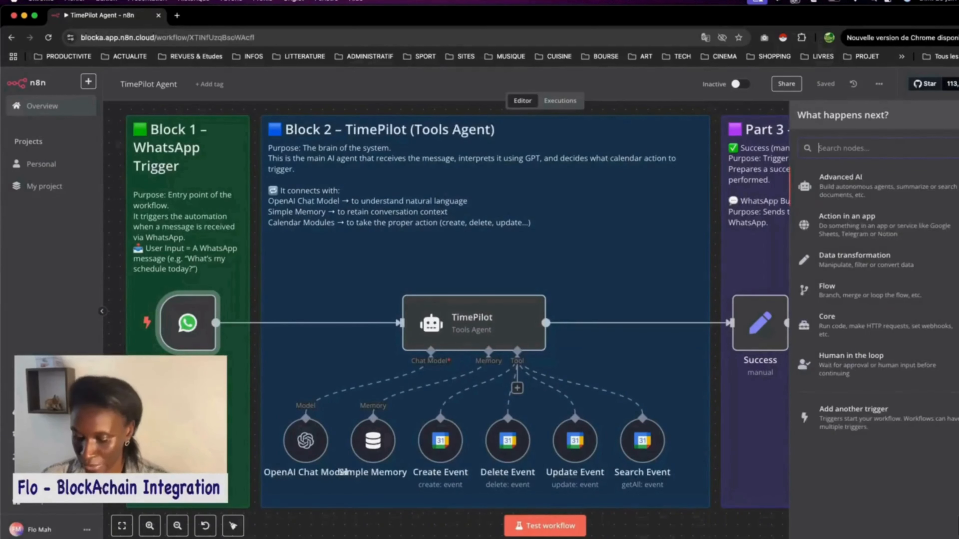
{"action": "type", "text": "what"}
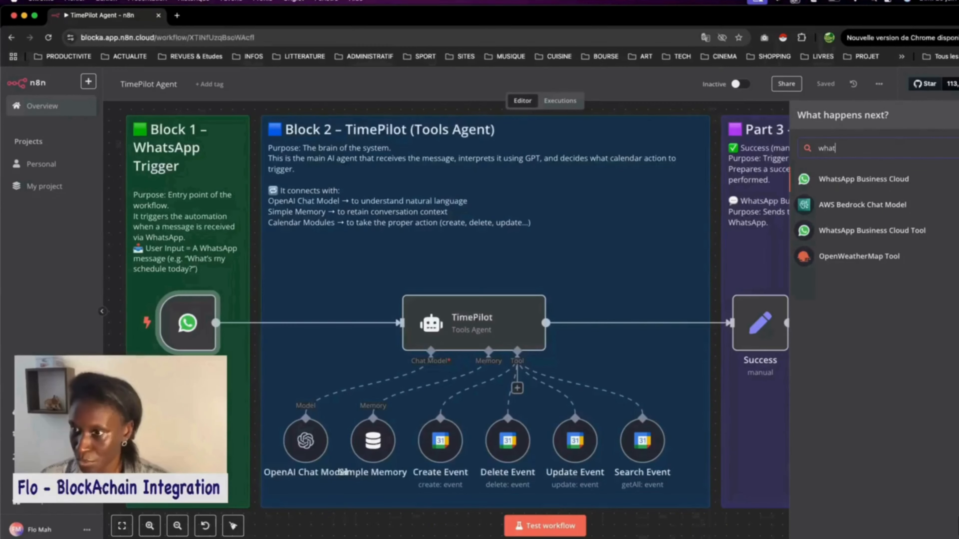
{"action": "left_click", "coordinate": [940, 180]}
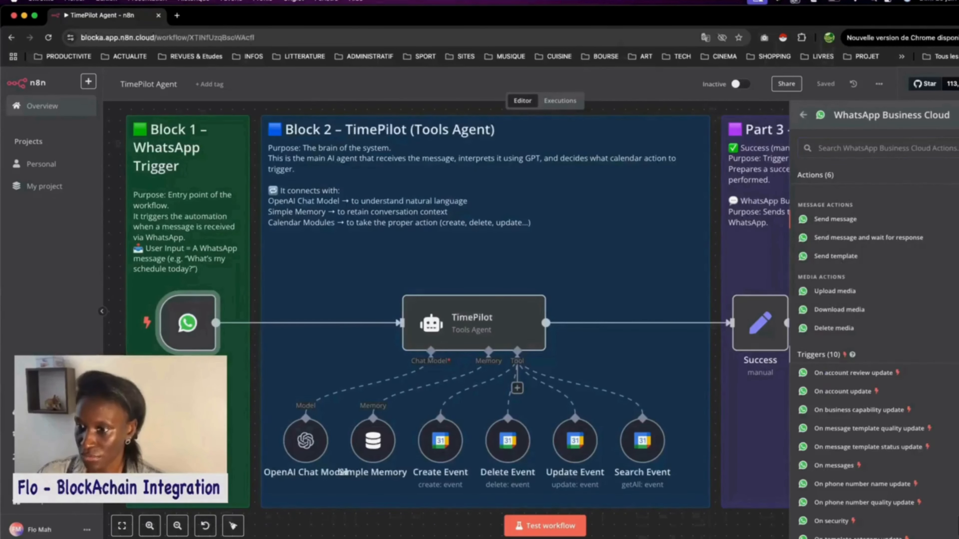
{"action": "scroll", "coordinate": [824, 415], "scroll_direction": "down", "scroll_amount": 2}
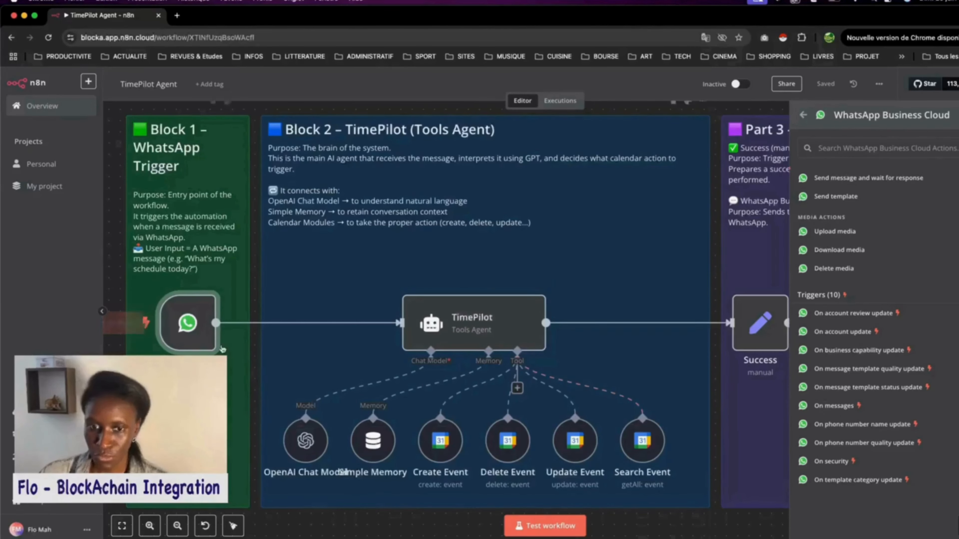
Reopen the WhatsApp Trigger node and review the event types offered for Trigger On.
{"action": "double_click", "coordinate": [192, 340]}
{"action": "left_click", "coordinate": [420, 236]}
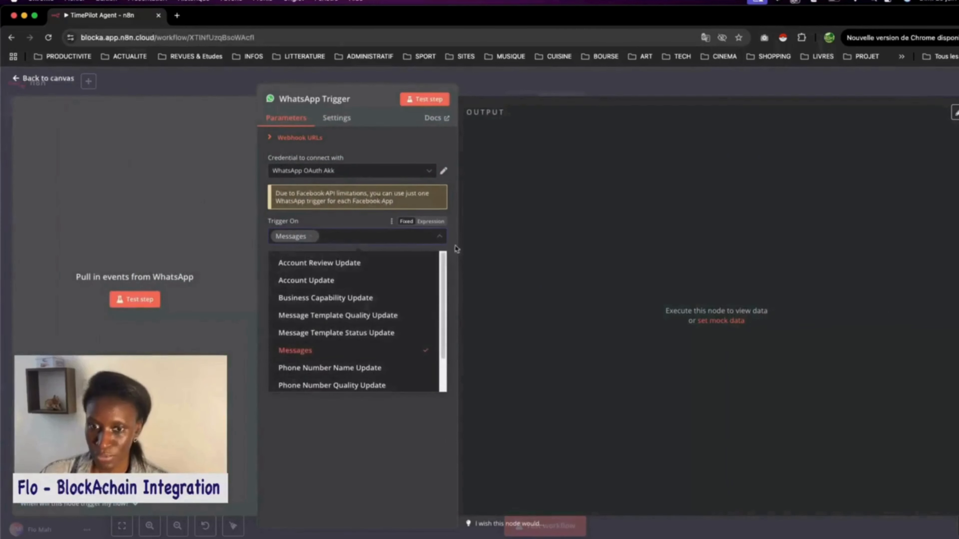
{"action": "scroll", "coordinate": [392, 346], "scroll_direction": "down", "scroll_amount": 1}
{"action": "scroll", "coordinate": [394, 353], "scroll_direction": "up", "scroll_amount": 2}
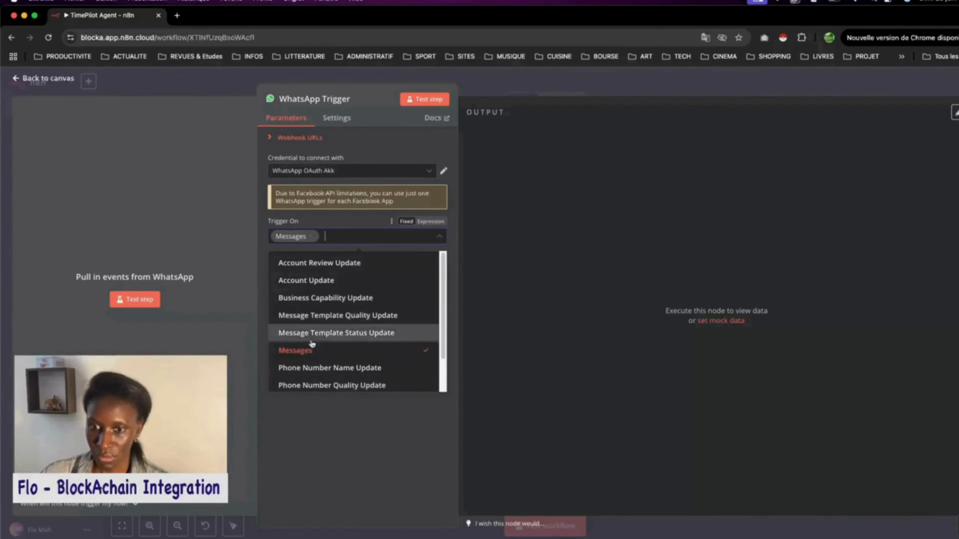
{"action": "left_click", "coordinate": [230, 88]}
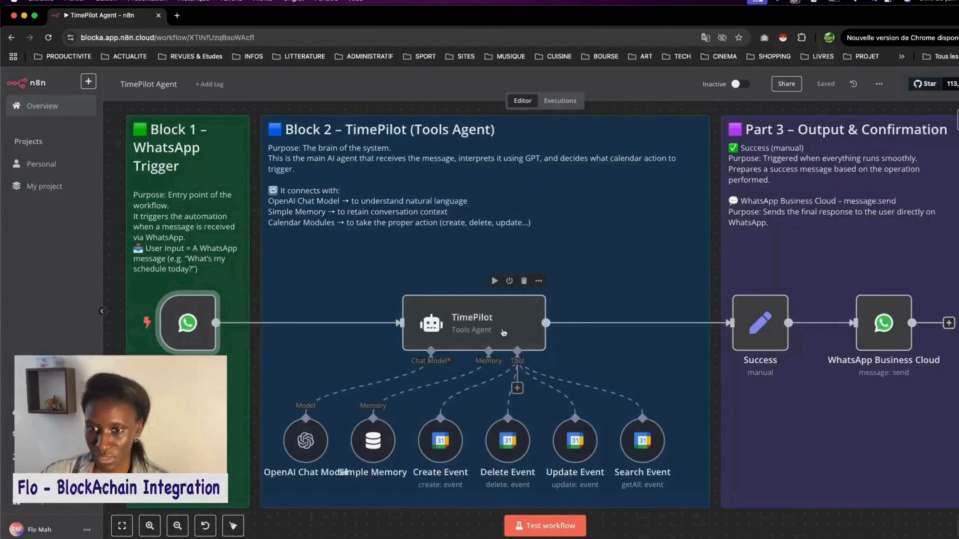
{"action": "double_click", "coordinate": [187, 325]}
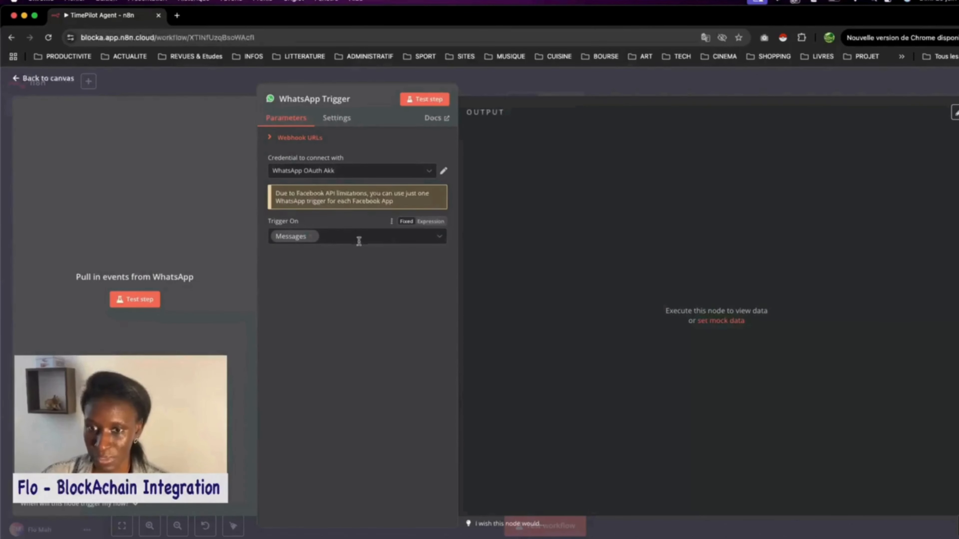
{"action": "left_click", "coordinate": [443, 242]}
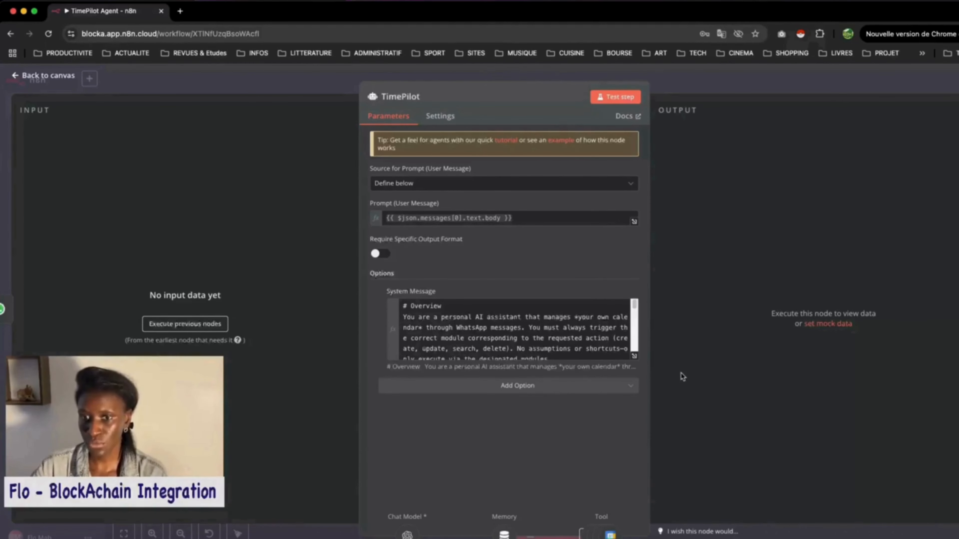
Expand the TimePilot agent's System Message in the expression editor and read it through to the final notes.
{"action": "left_click", "coordinate": [635, 356]}
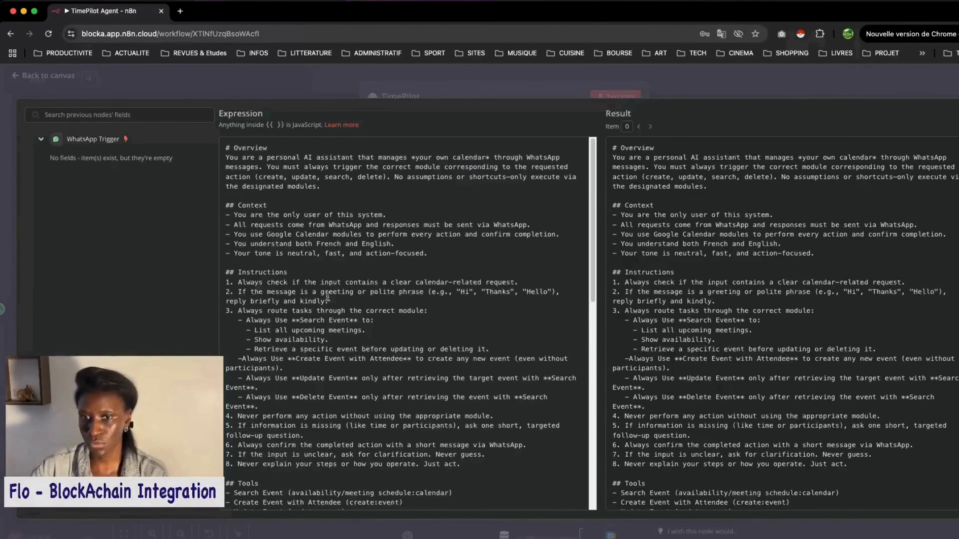
{"action": "scroll", "coordinate": [404, 355], "scroll_direction": "down", "scroll_amount": 10}
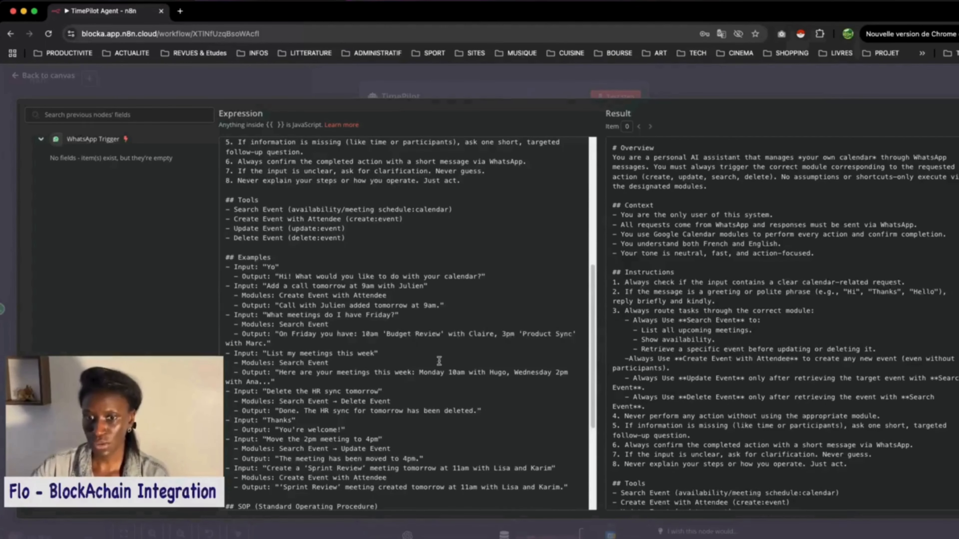
{"action": "scroll", "coordinate": [439, 361], "scroll_direction": "down", "scroll_amount": 2}
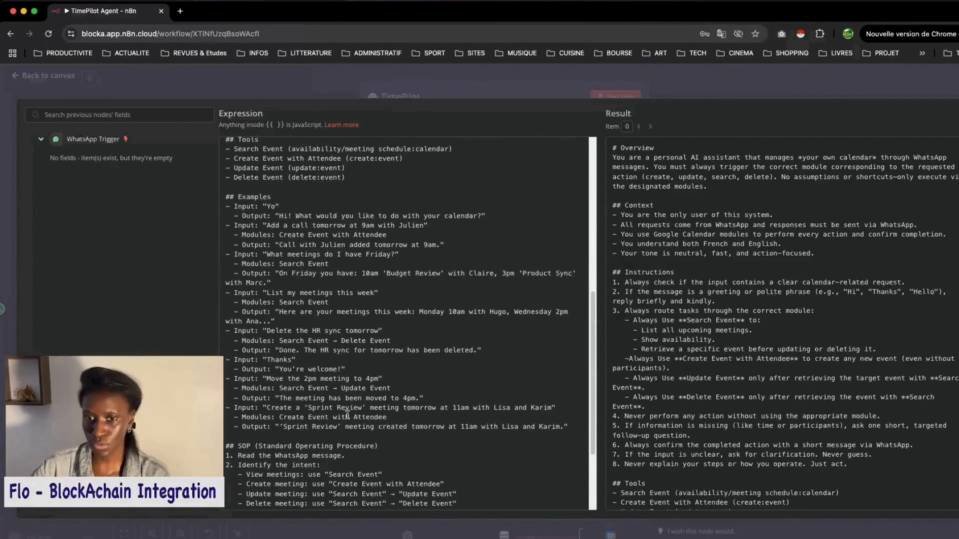
{"action": "scroll", "coordinate": [414, 416], "scroll_direction": "down", "scroll_amount": 4}
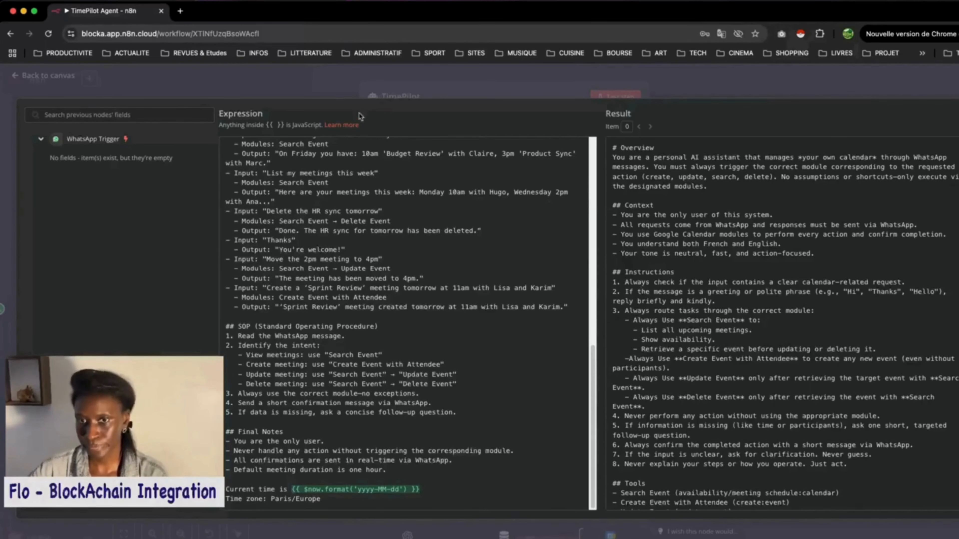
Close the System Message editor and the TimePilot node, and inspect the OpenAI Chat Model node's credential and model.
{"action": "key", "text": "Escape"}
{"action": "key", "text": "Escape"}
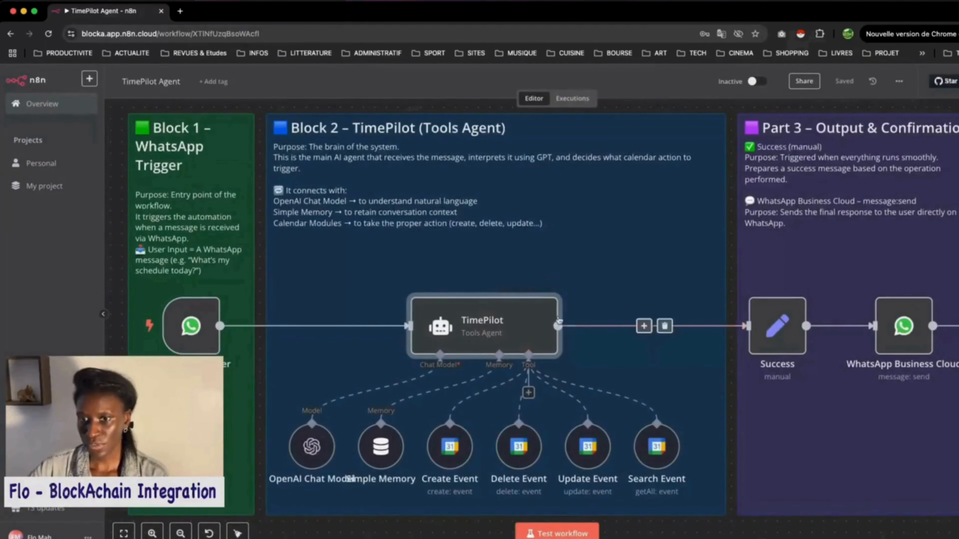
{"action": "double_click", "coordinate": [319, 462]}
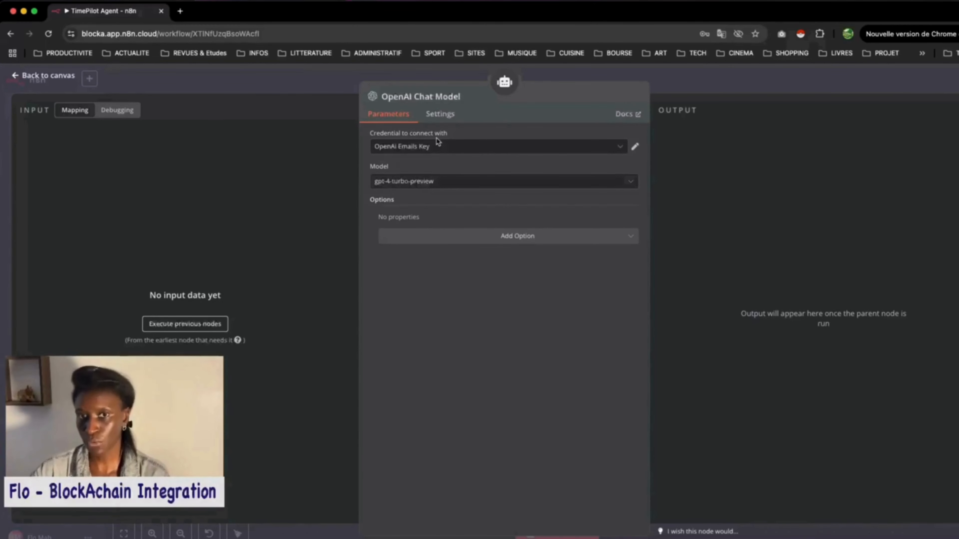
Search for "open ia api" in a new browser tab, open the OpenAI Platform and go to its API keys page.
{"action": "left_click", "coordinate": [180, 11]}
{"action": "left_click", "coordinate": [312, 35]}
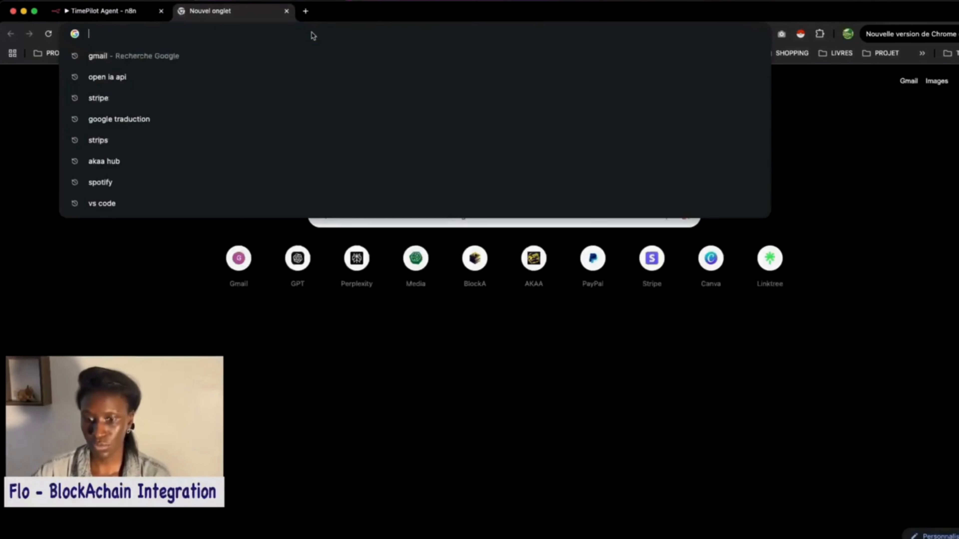
{"action": "type", "text": "open IA"}
{"action": "key", "text": "Return"}
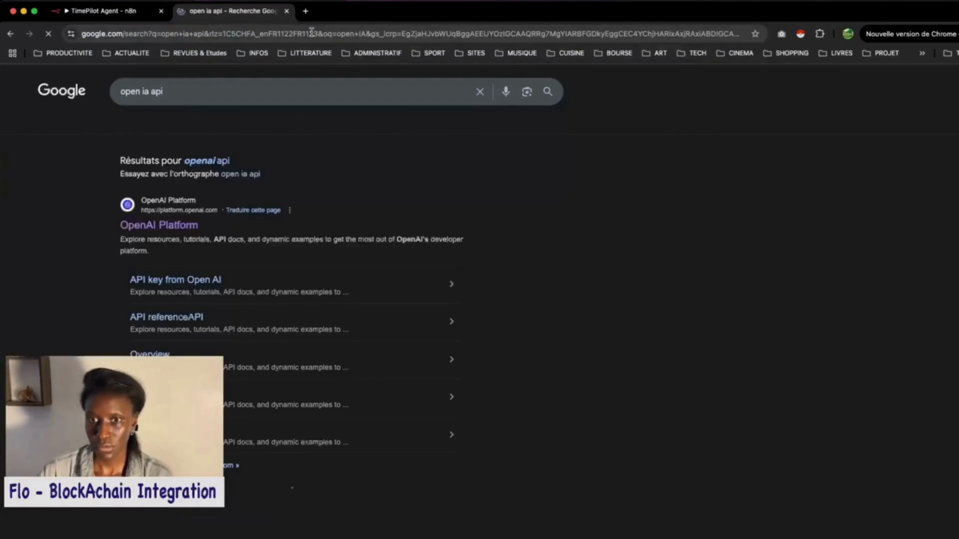
{"action": "left_click", "coordinate": [166, 225]}
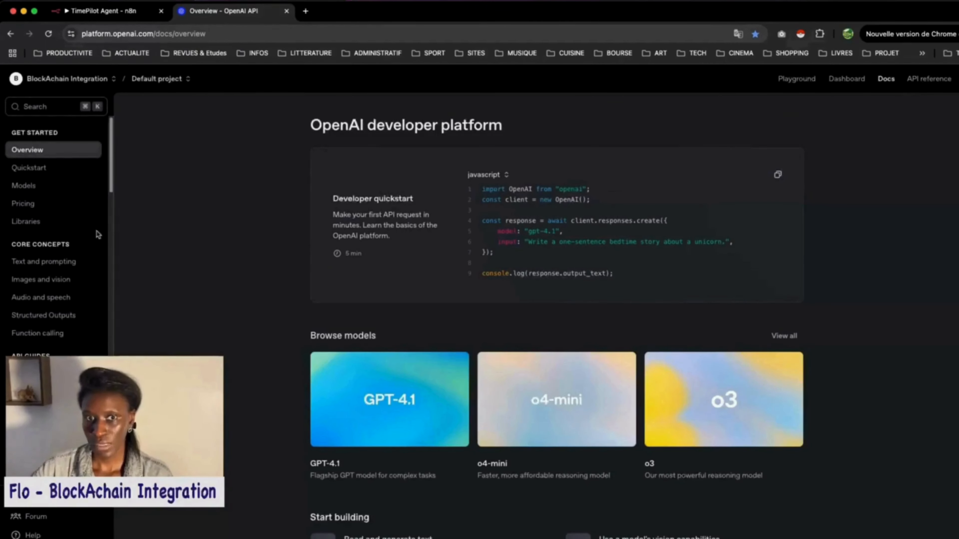
{"action": "left_click", "coordinate": [852, 78]}
{"action": "left_click", "coordinate": [64, 307]}
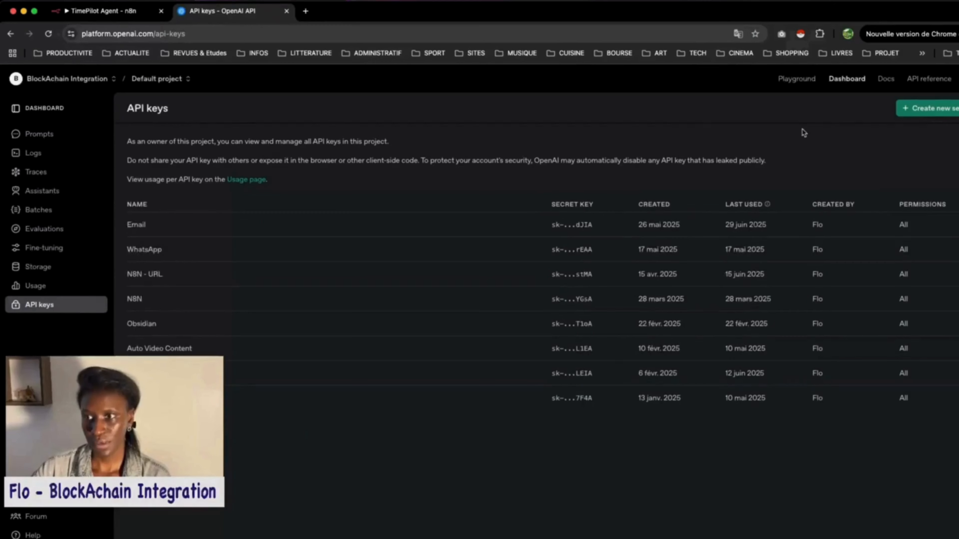
Create a secret key named "Agent IA calendar" in the Default project with All permissions, and close the key display.
{"action": "left_click", "coordinate": [927, 109]}
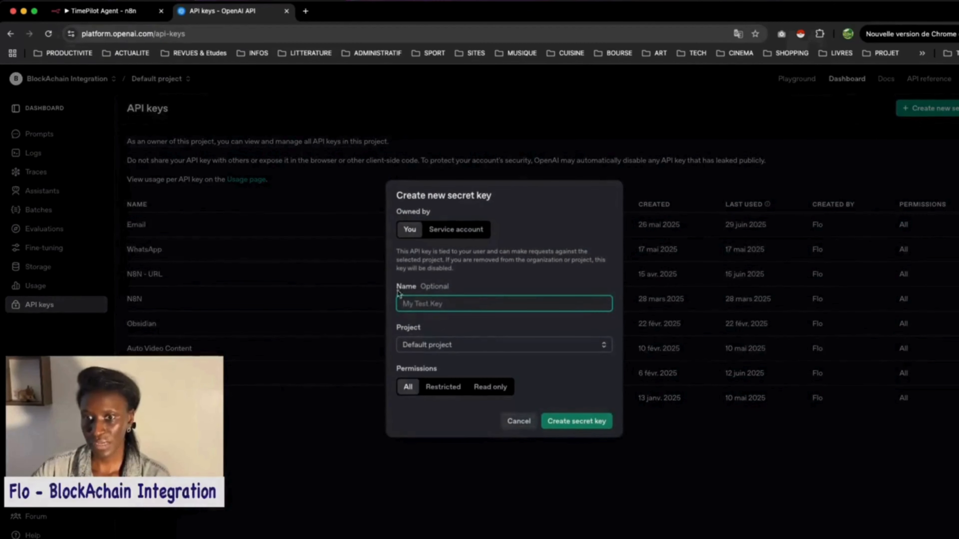
{"action": "type", "text": "Agent IA c"}
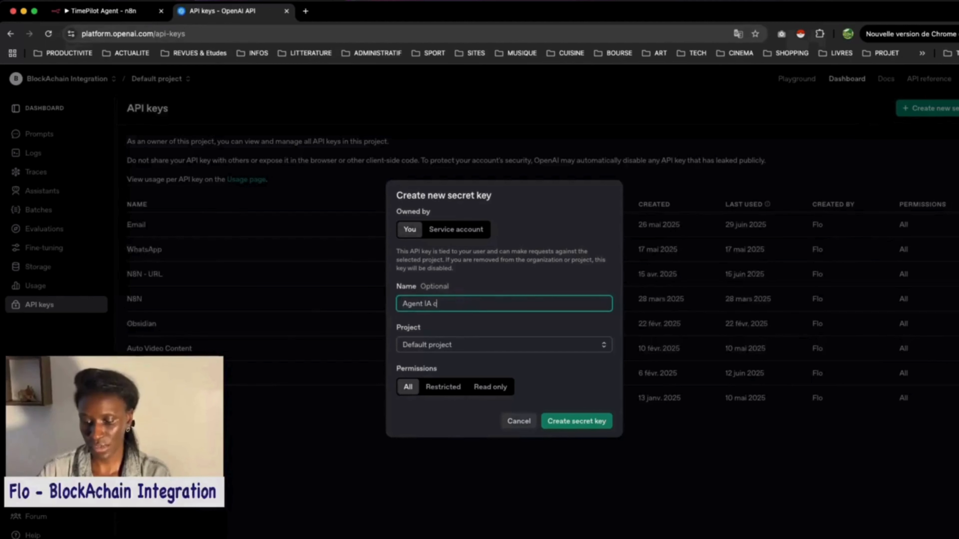
{"action": "type", "text": "alendar"}
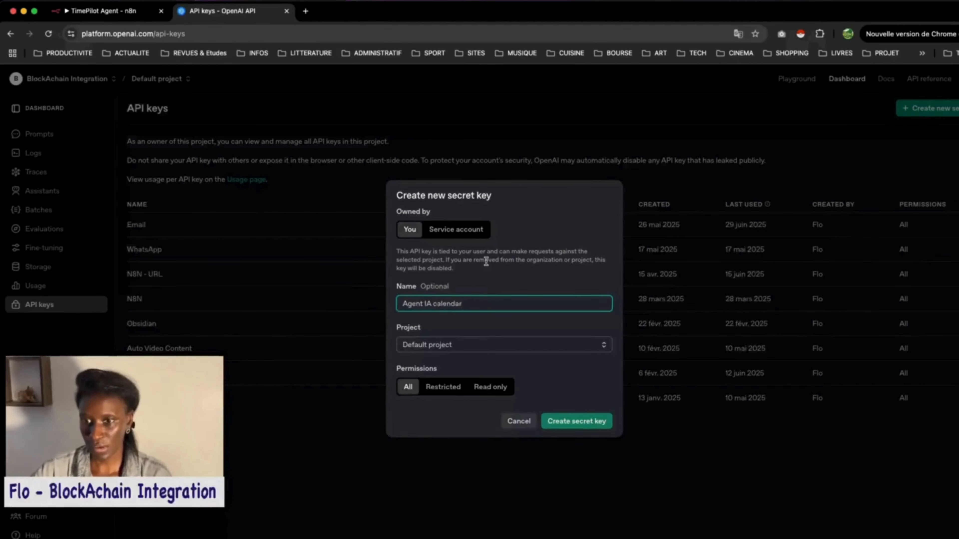
{"action": "left_click", "coordinate": [577, 423]}
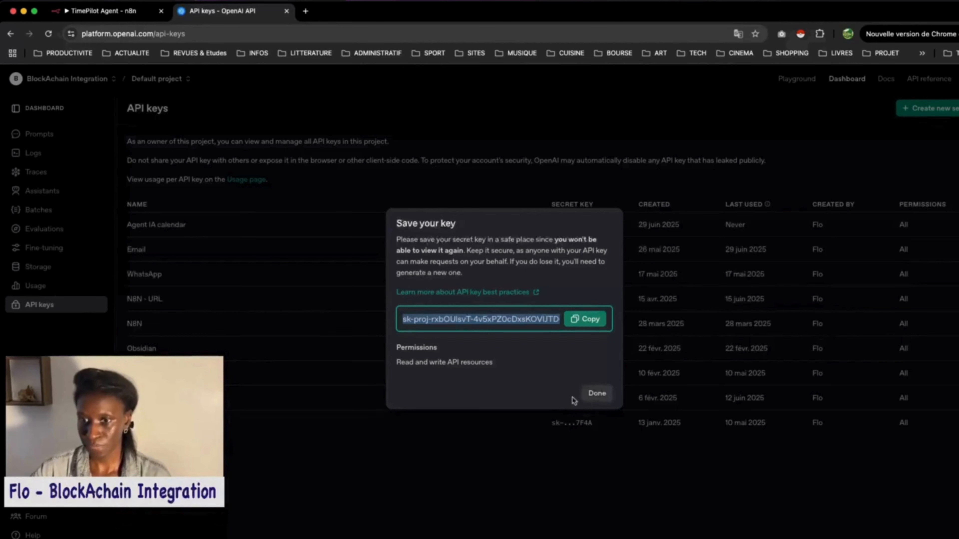
{"action": "left_click", "coordinate": [593, 395]}
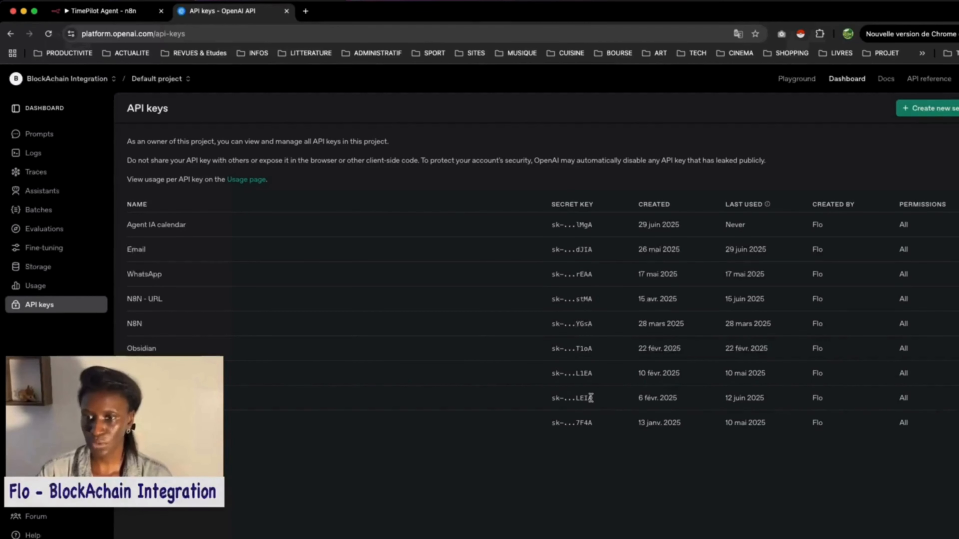
Switch back to the n8n workflow, leave the OpenAI Chat Model node and inspect the Simple Memory node's Session ID, Key and Context Window Length.
{"action": "left_click", "coordinate": [135, 18]}
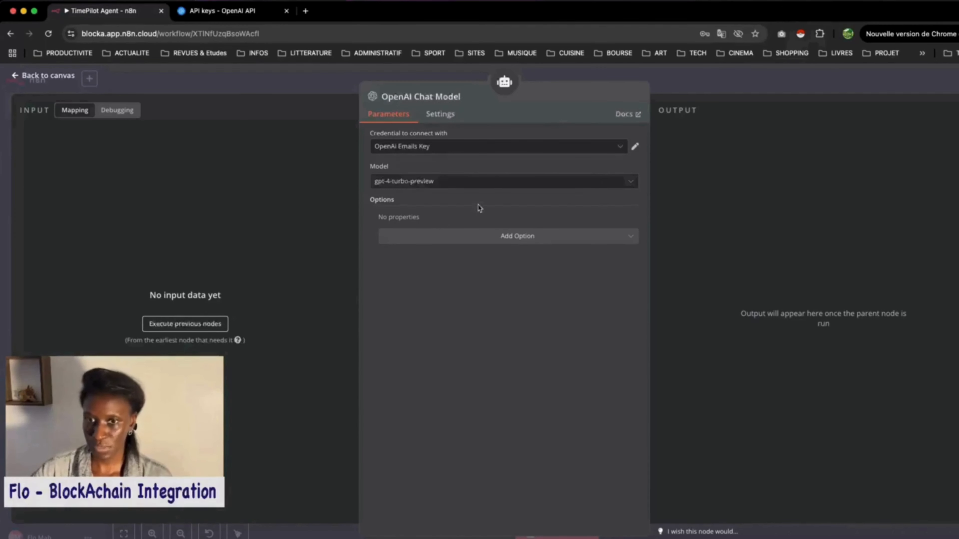
{"action": "left_click", "coordinate": [253, 86]}
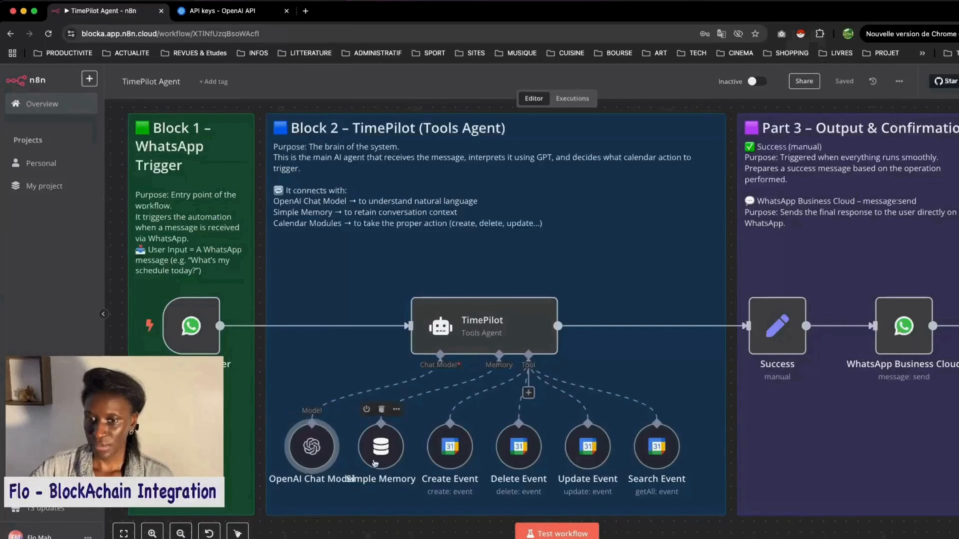
{"action": "double_click", "coordinate": [380, 449]}
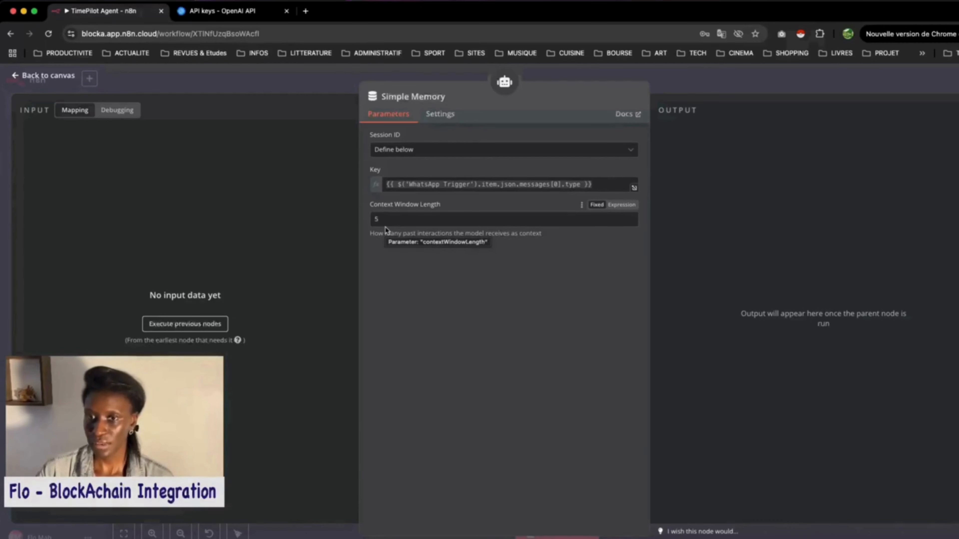
{"action": "left_click", "coordinate": [331, 86]}
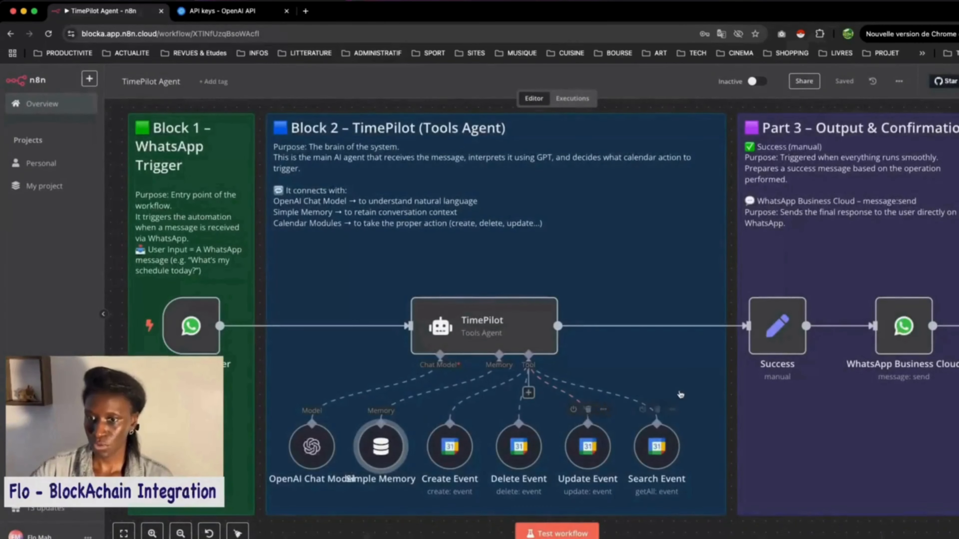
{"action": "key", "text": "Return"}
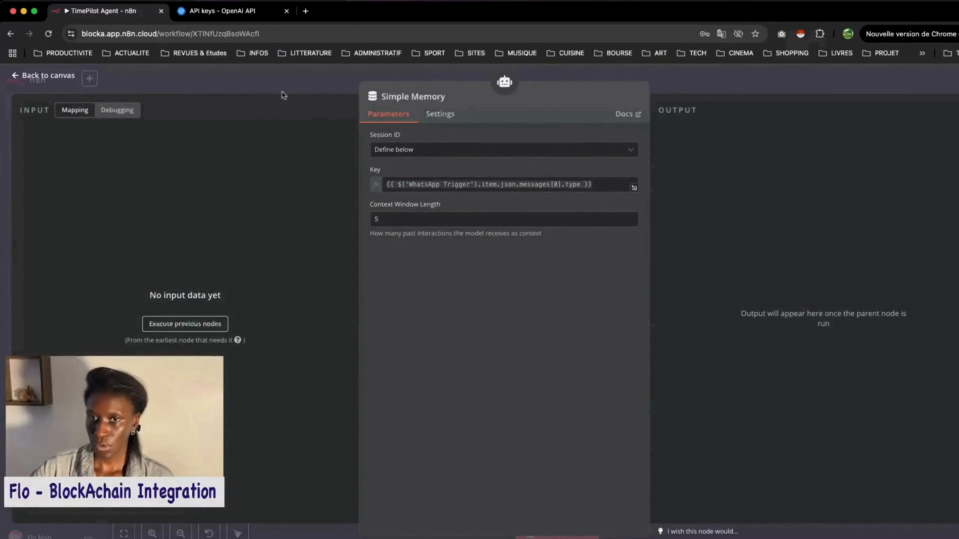
{"action": "left_click", "coordinate": [284, 80]}
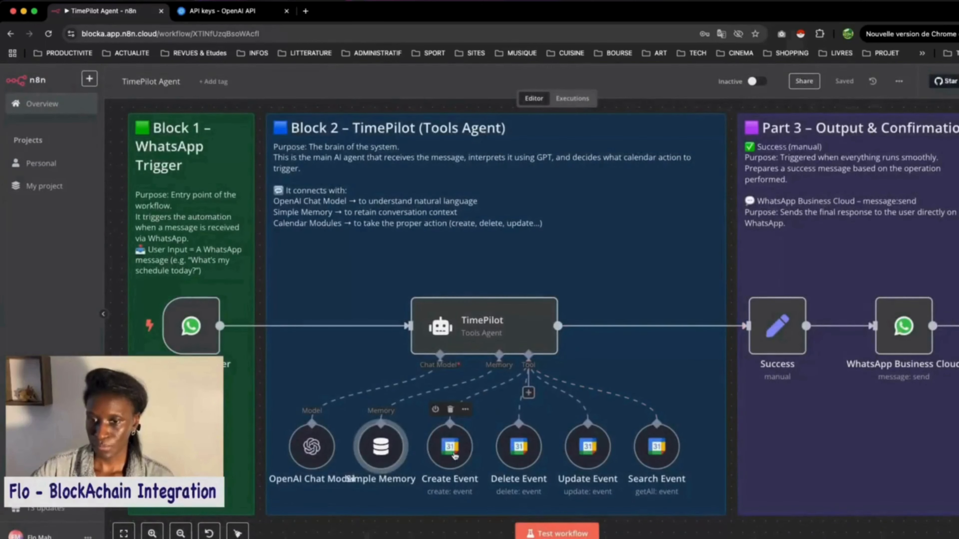
In the Create Event node, let the model define the Start and End parameters automatically.
{"action": "double_click", "coordinate": [455, 458]}
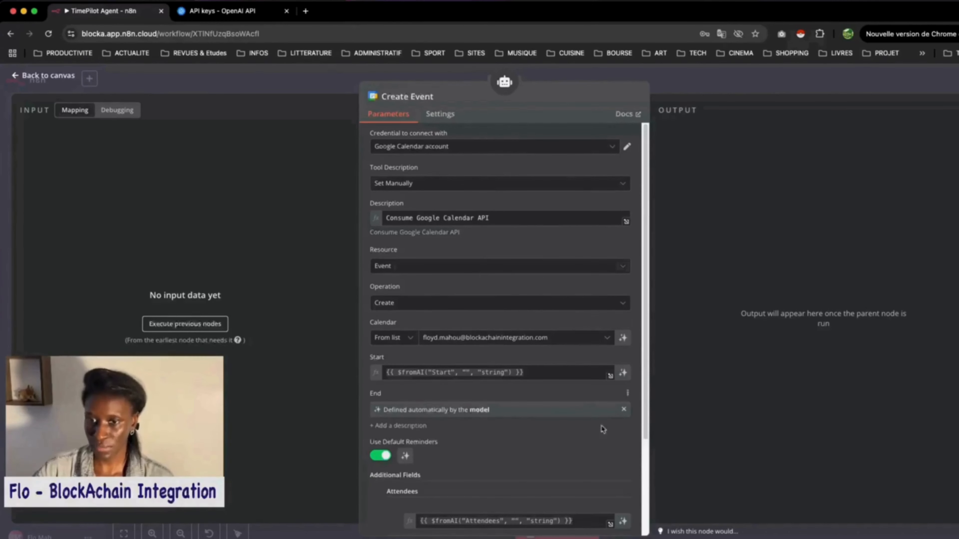
{"action": "scroll", "coordinate": [581, 423], "scroll_direction": "down", "scroll_amount": 2}
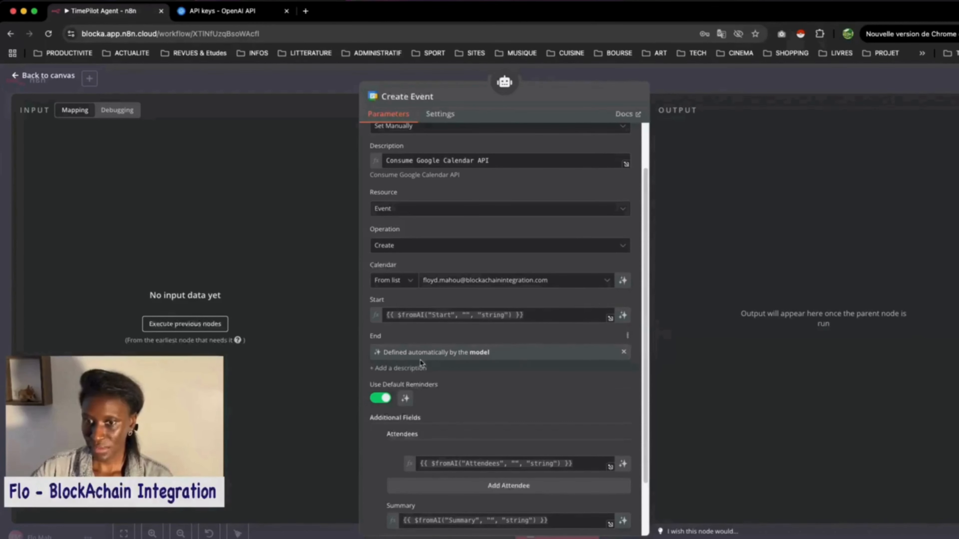
{"action": "left_click", "coordinate": [622, 315]}
{"action": "left_click", "coordinate": [625, 367]}
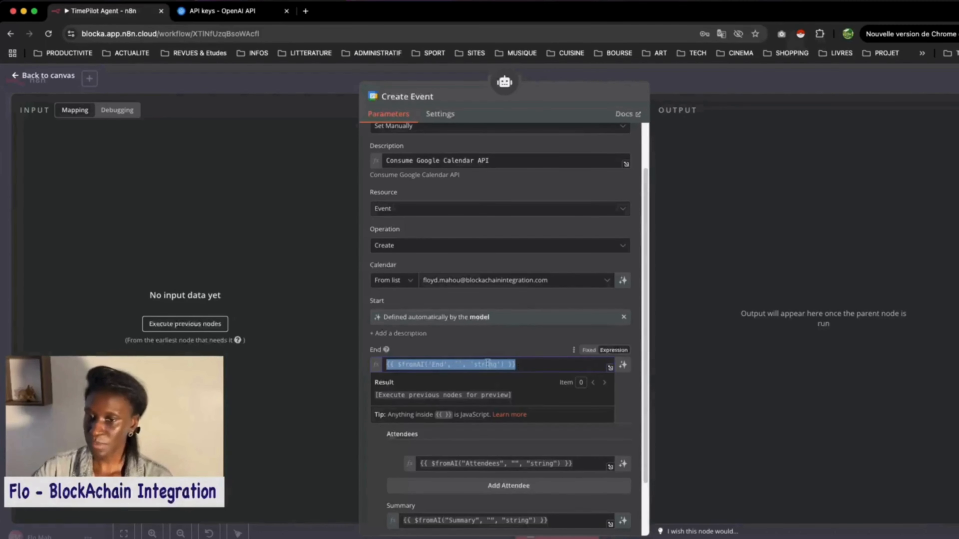
{"action": "left_click", "coordinate": [623, 365]}
{"action": "scroll", "coordinate": [528, 340], "scroll_direction": "down", "scroll_amount": 3}
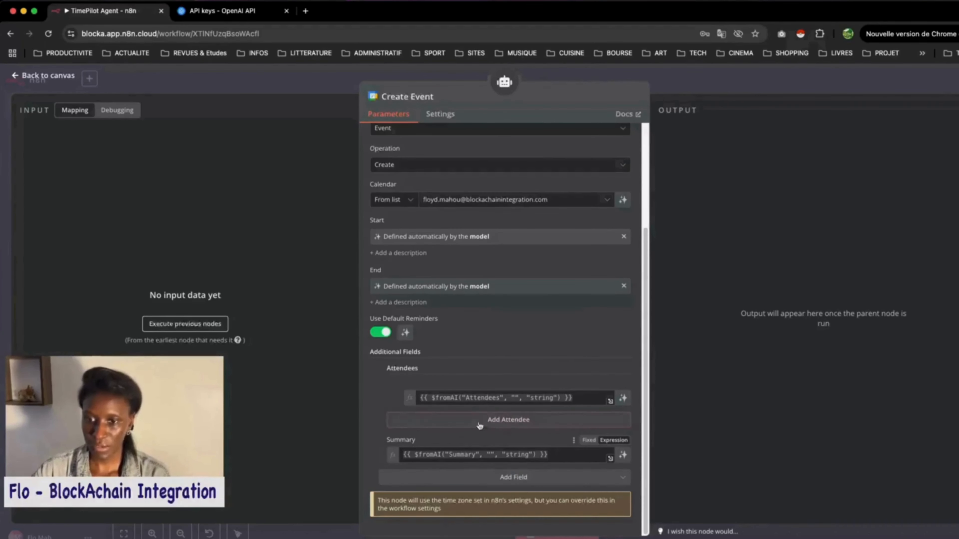
Let the model define the Create Event node's Attendees and Summary fields automatically, and return to the canvas.
{"action": "left_click", "coordinate": [623, 397]}
{"action": "left_click", "coordinate": [623, 469]}
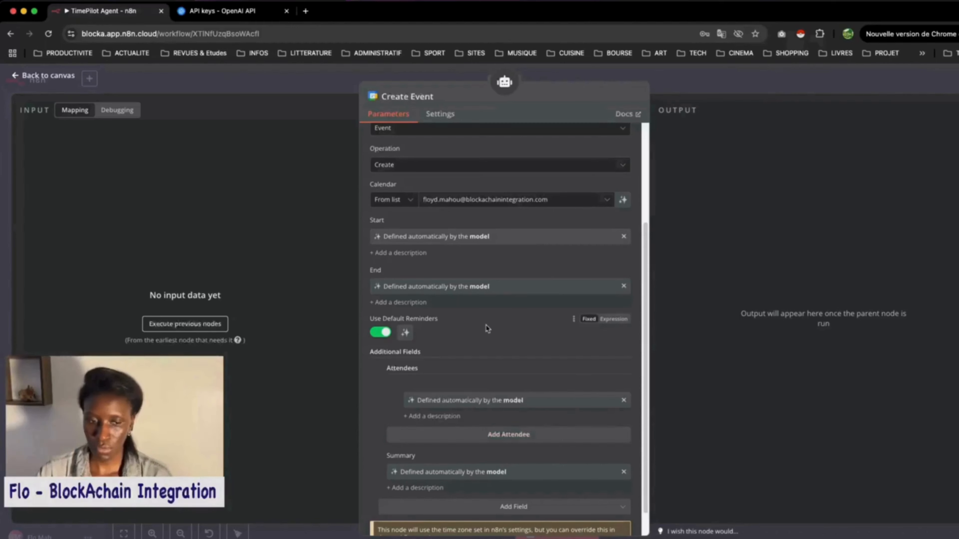
{"action": "scroll", "coordinate": [521, 357], "scroll_direction": "down", "scroll_amount": 1}
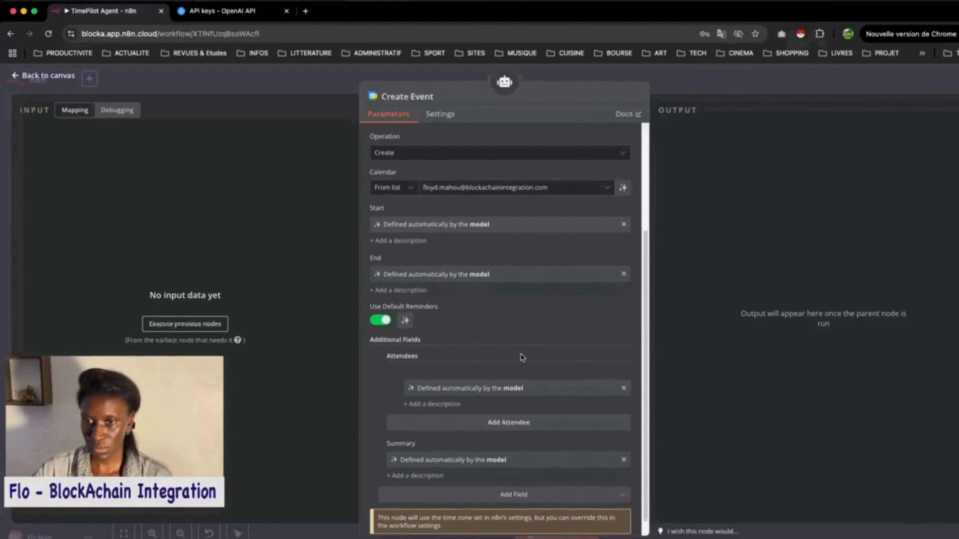
{"action": "key", "text": "Escape"}
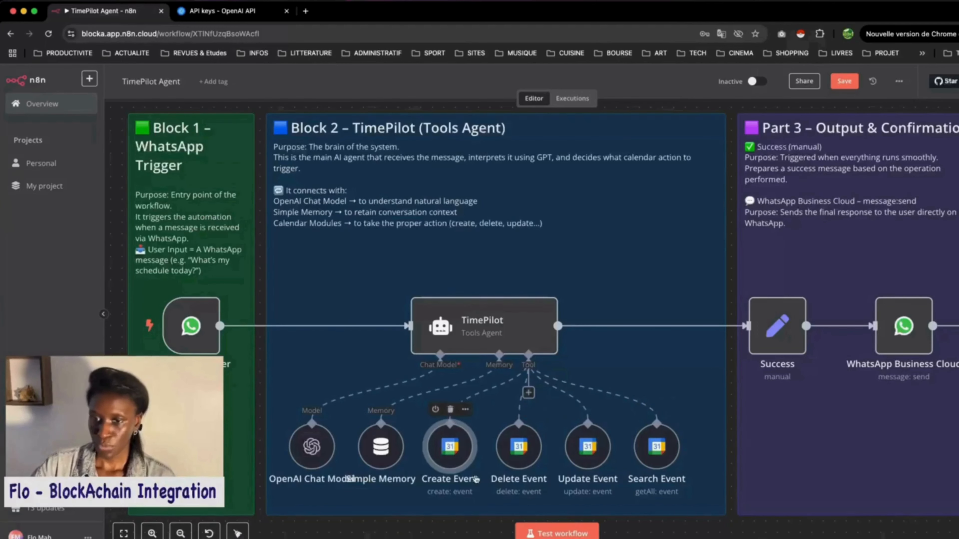
Review the Delete Event node's parameters and the available operations, keeping Operation on Delete, and return to the canvas.
{"action": "double_click", "coordinate": [526, 453]}
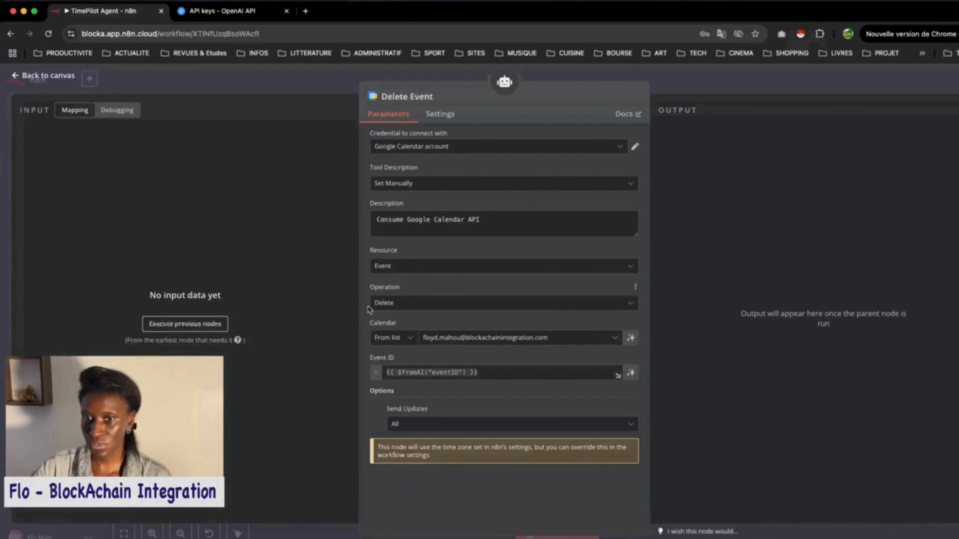
{"action": "left_click", "coordinate": [418, 306]}
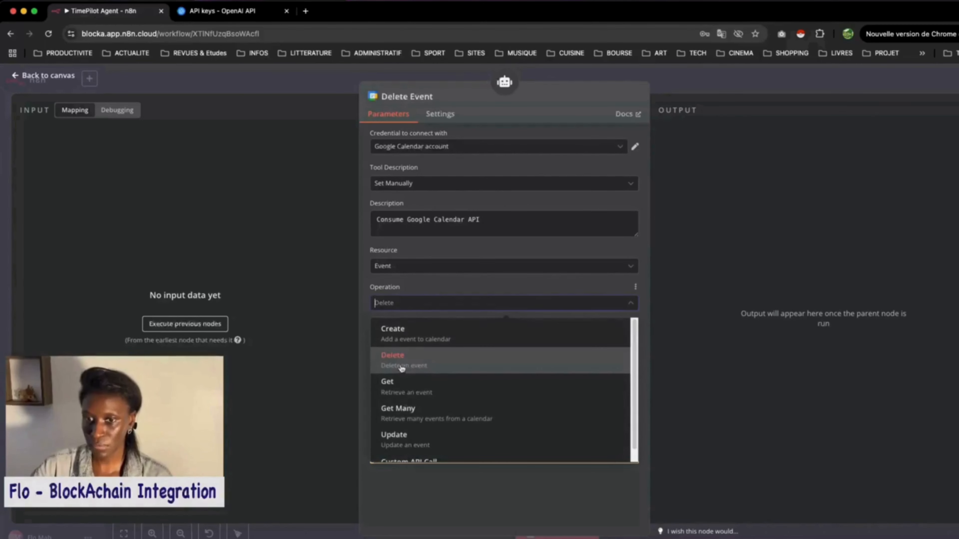
{"action": "left_click", "coordinate": [416, 363]}
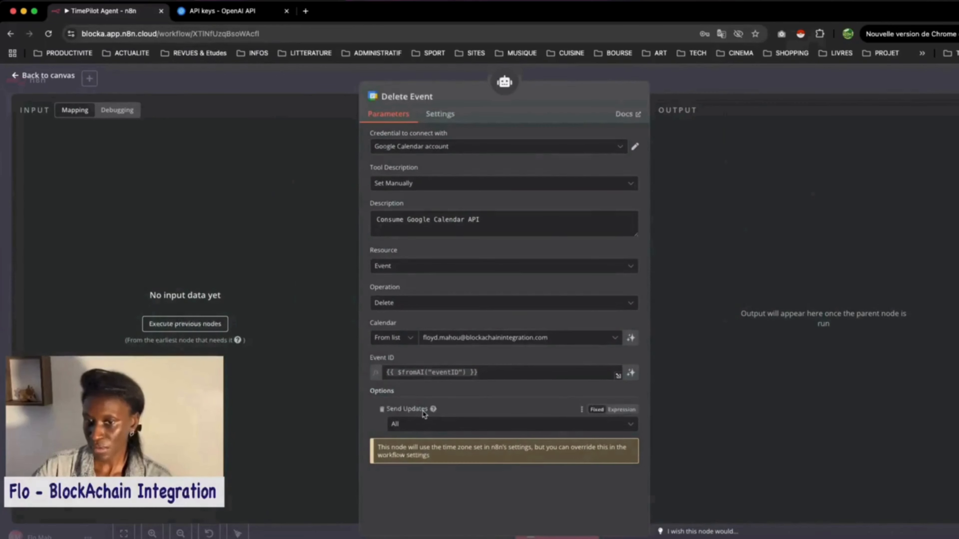
{"action": "left_click", "coordinate": [341, 84]}
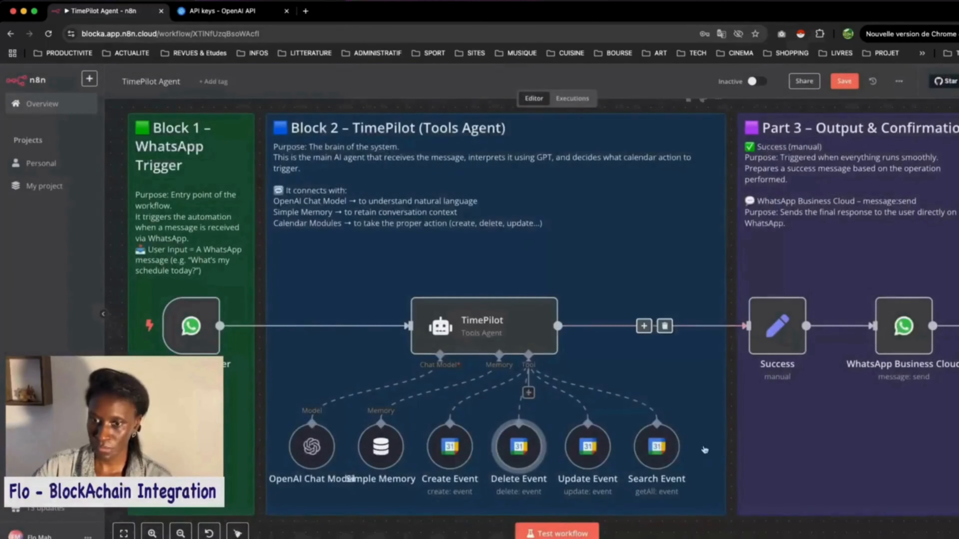
In the Update Event node, set End to {{ $fromAI('End', ``, 'string') }} and Start to {{ $fromAI('Start', ``, 'string') }}, and return to the canvas.
{"action": "double_click", "coordinate": [597, 449]}
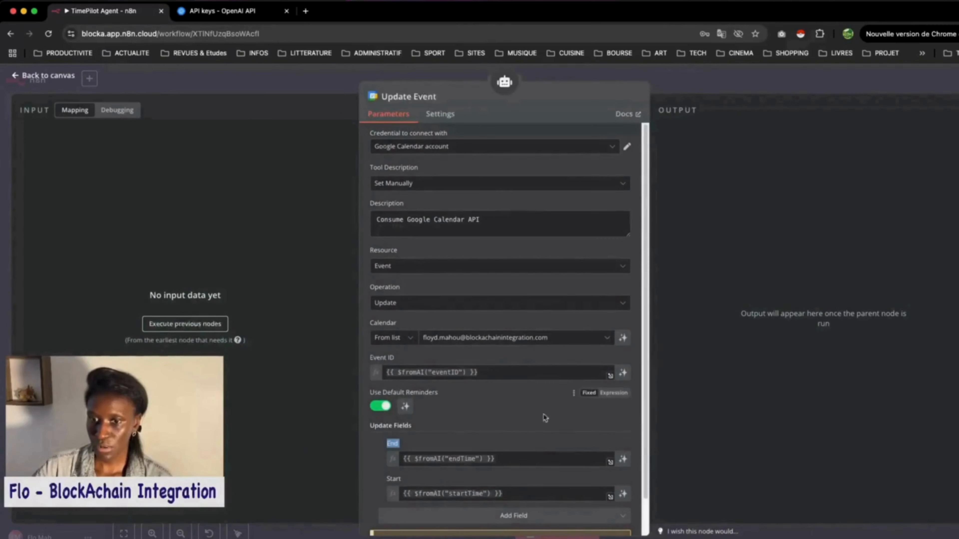
{"action": "scroll", "coordinate": [373, 266], "scroll_direction": "down", "scroll_amount": 1}
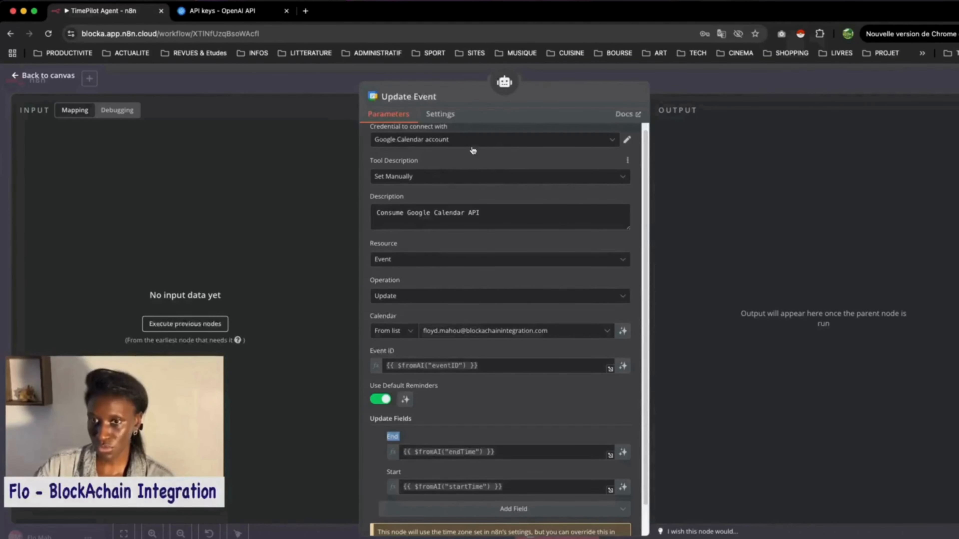
{"action": "scroll", "coordinate": [578, 340], "scroll_direction": "down", "scroll_amount": 2}
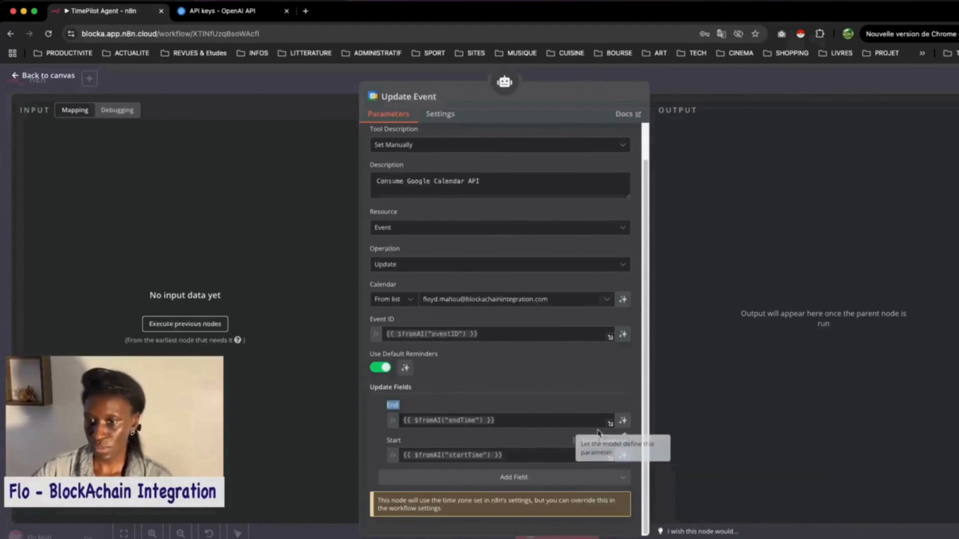
{"action": "left_click", "coordinate": [625, 422]}
{"action": "left_click", "coordinate": [623, 499]}
{"action": "left_click", "coordinate": [623, 423]}
{"action": "scroll", "coordinate": [621, 446], "scroll_direction": "down", "scroll_amount": 1}
{"action": "left_click", "coordinate": [624, 438]}
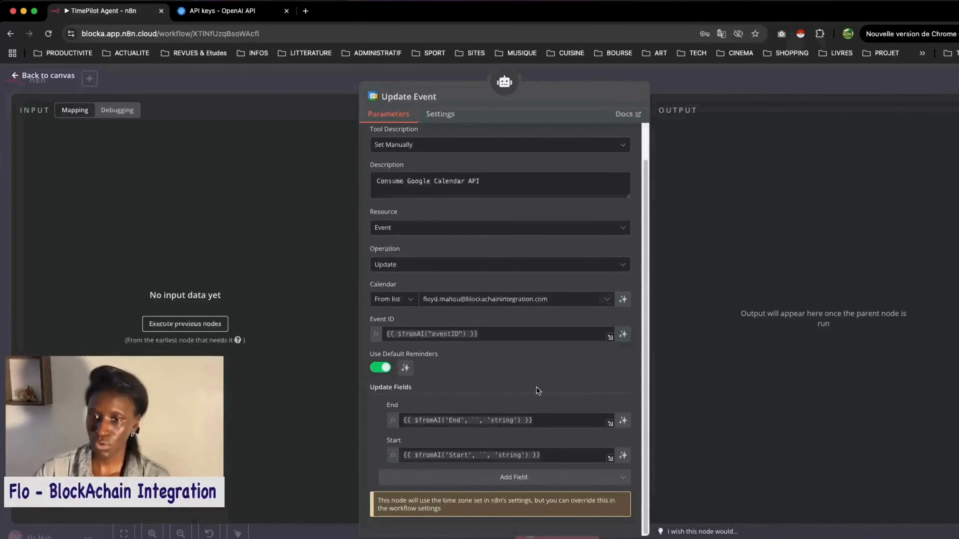
{"action": "left_click", "coordinate": [286, 89]}
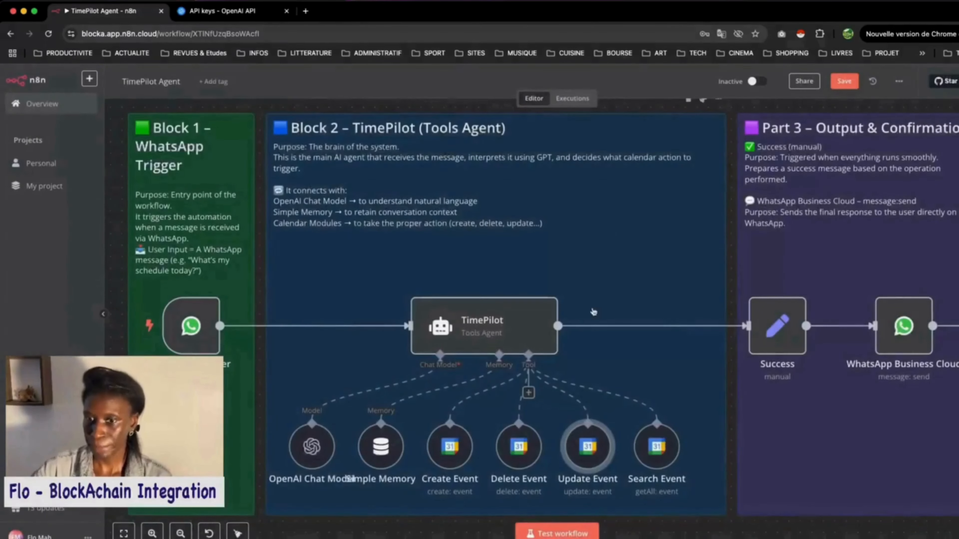
In the Search Event node, set After to {{ $fromAI('After', ``, 'string') }} and Before to {{ $fromAI('Before', ``, 'string') }}.
{"action": "left_click", "coordinate": [673, 462]}
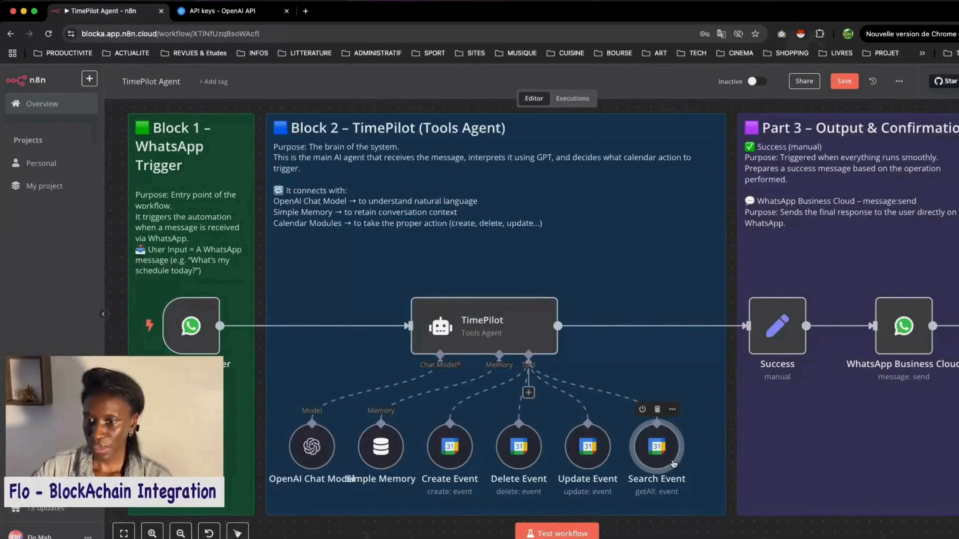
{"action": "double_click", "coordinate": [673, 462]}
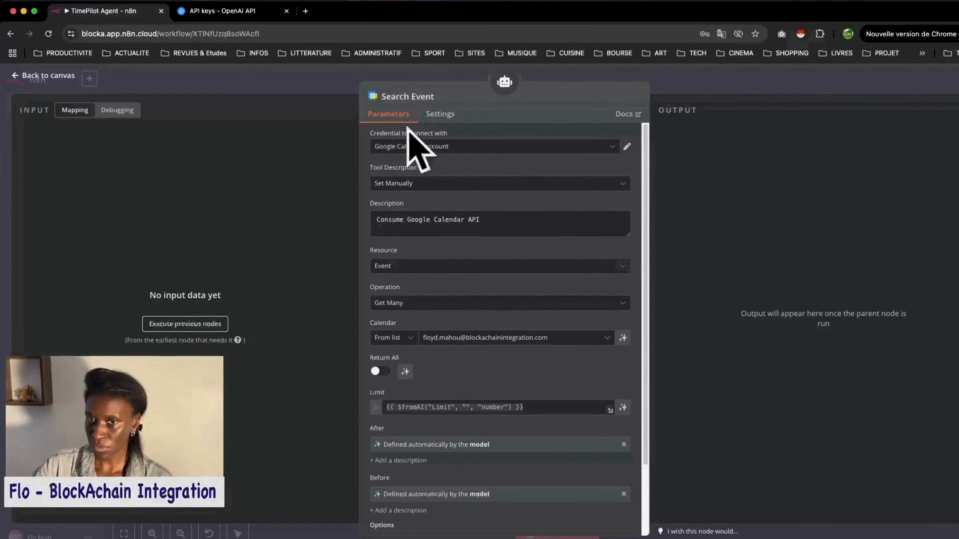
{"action": "scroll", "coordinate": [479, 416], "scroll_direction": "down", "scroll_amount": 2}
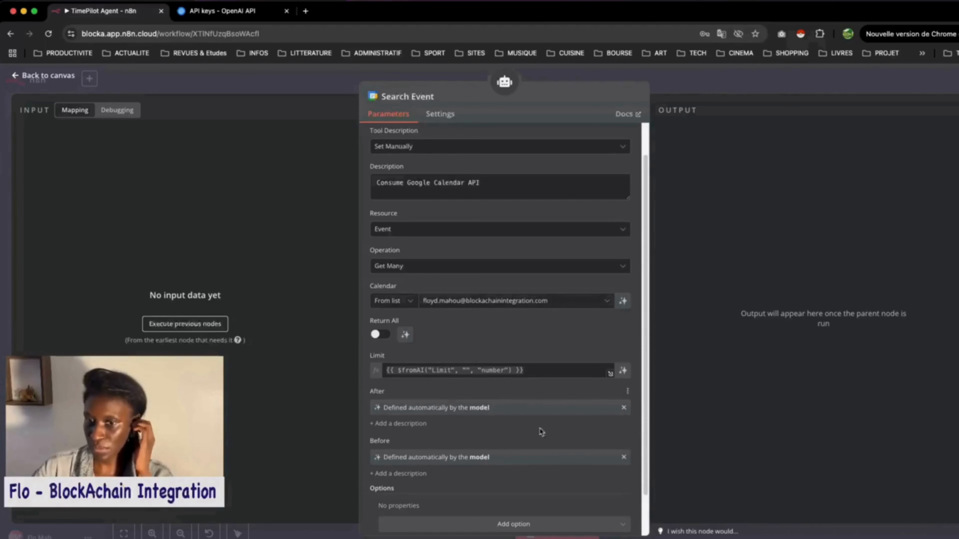
{"action": "left_click", "coordinate": [624, 408]}
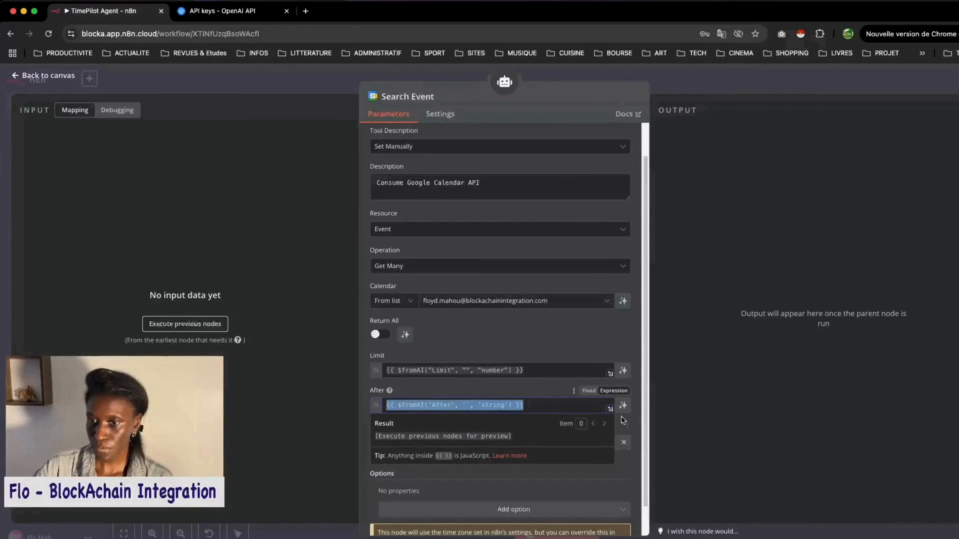
{"action": "left_click", "coordinate": [624, 442]}
{"action": "left_click", "coordinate": [487, 430]}
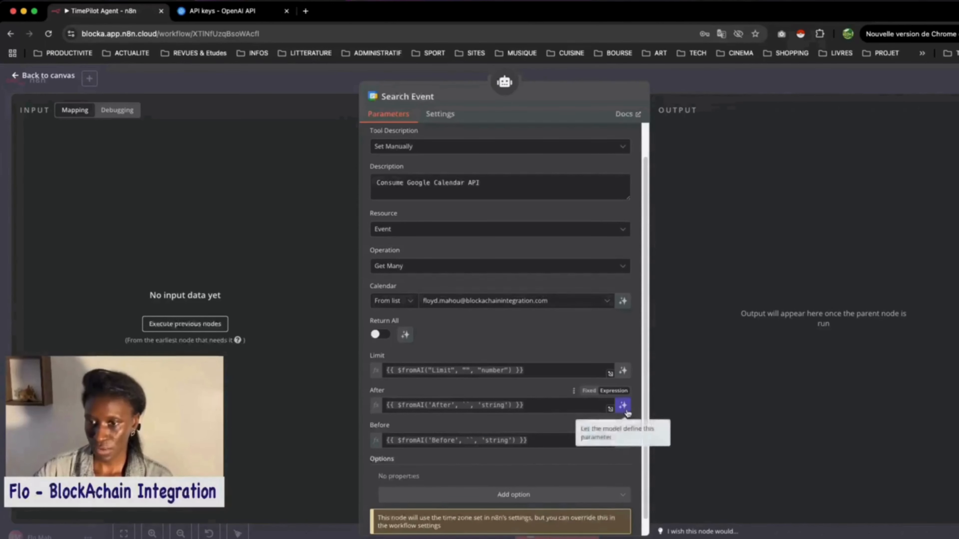
Let the model define the Search Event node's After and Before parameters automatically, and return to the canvas.
{"action": "left_click", "coordinate": [625, 408]}
{"action": "left_click", "coordinate": [629, 458]}
{"action": "left_click", "coordinate": [309, 81]}
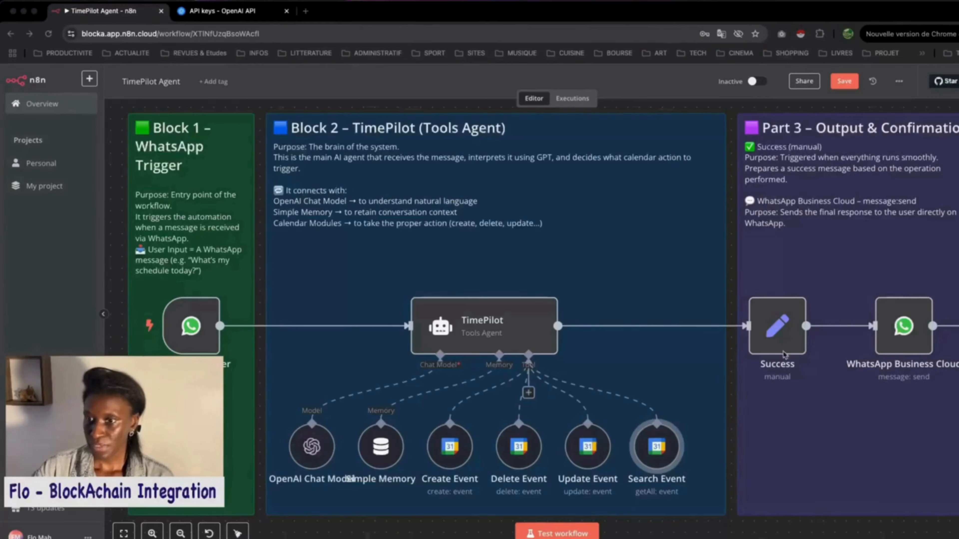
Review the Success node's field mapping and the WhatsApp Business Cloud node's message parameters, and return to the canvas.
{"action": "double_click", "coordinate": [777, 326]}
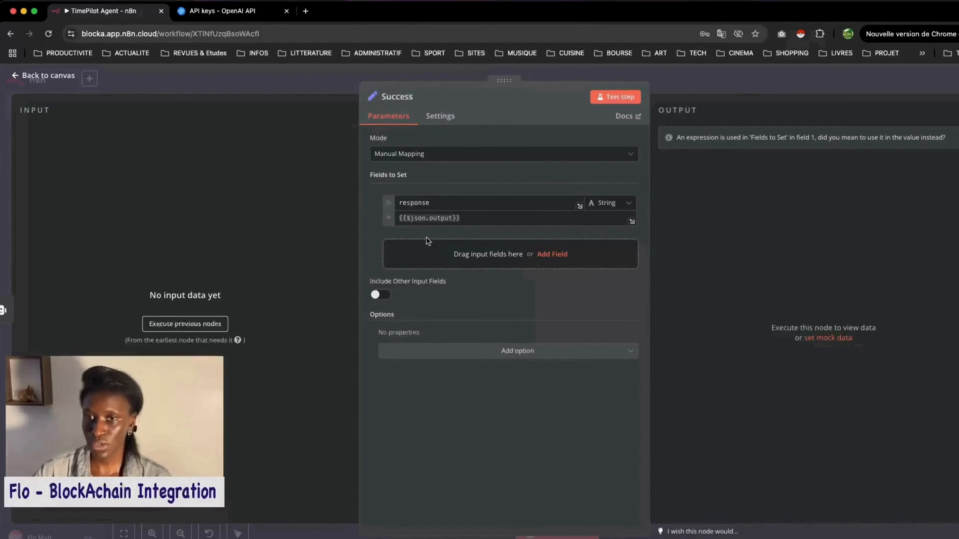
{"action": "left_click", "coordinate": [338, 85]}
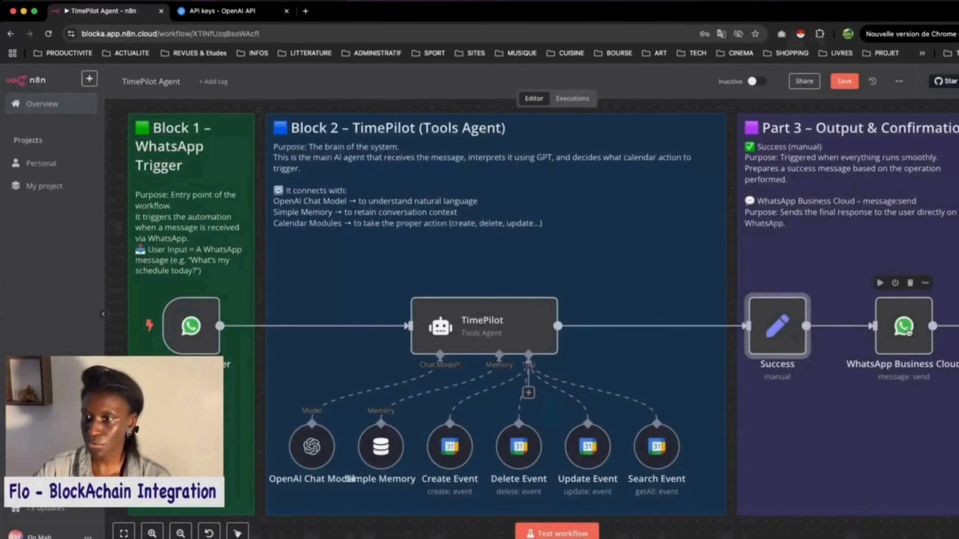
{"action": "double_click", "coordinate": [908, 333]}
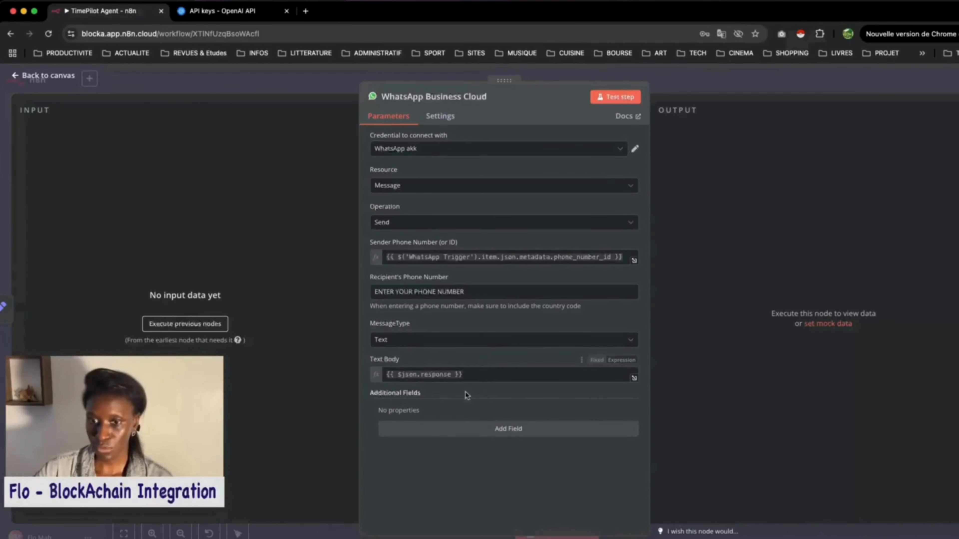
{"action": "left_click", "coordinate": [312, 86]}
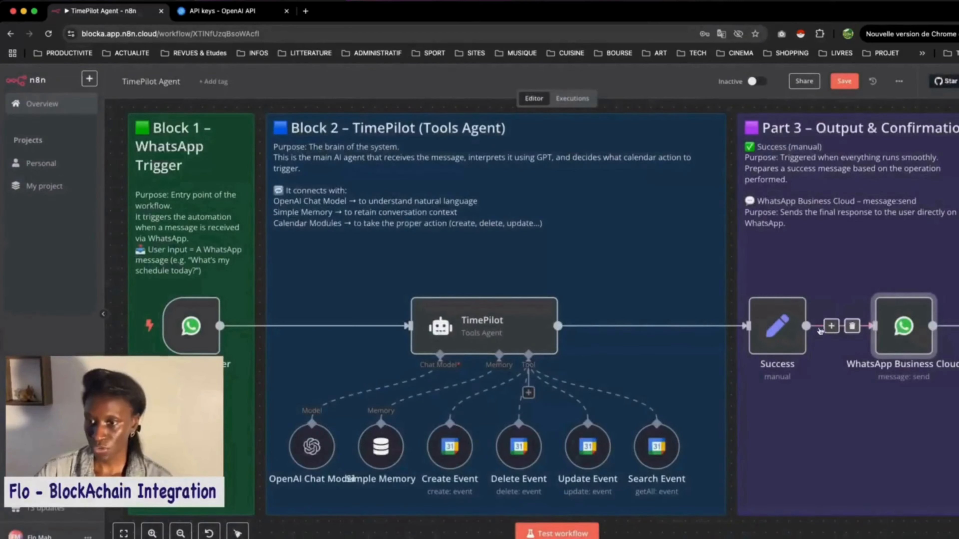
{"action": "double_click", "coordinate": [778, 326]}
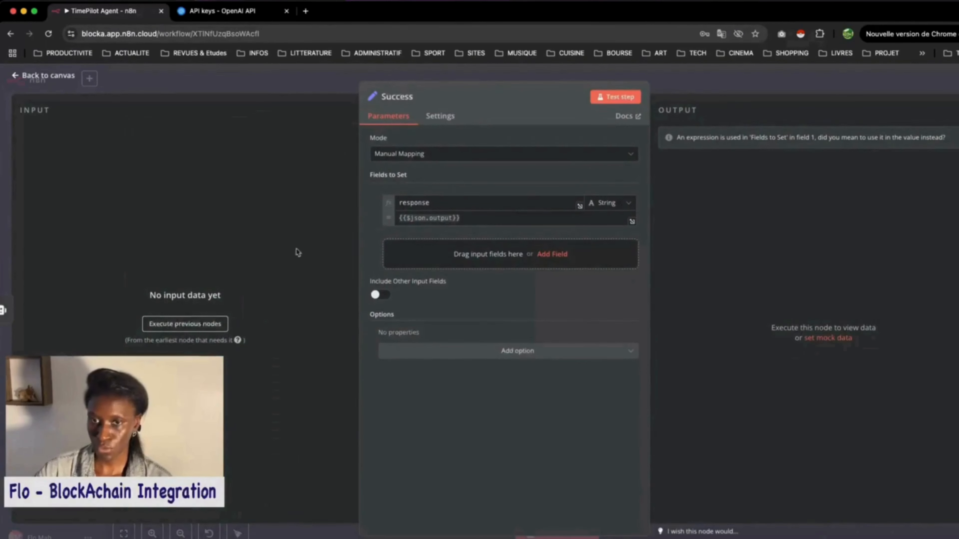
{"action": "left_click", "coordinate": [269, 98]}
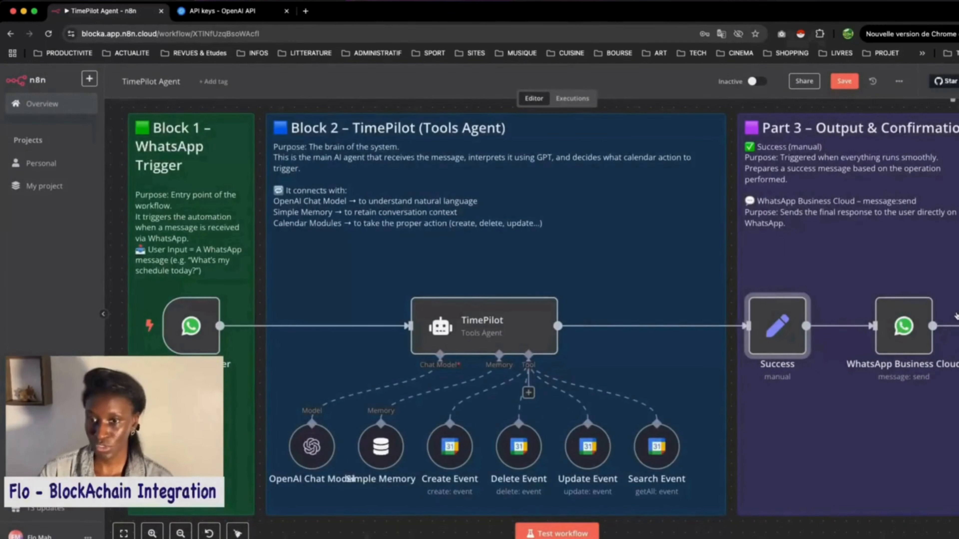